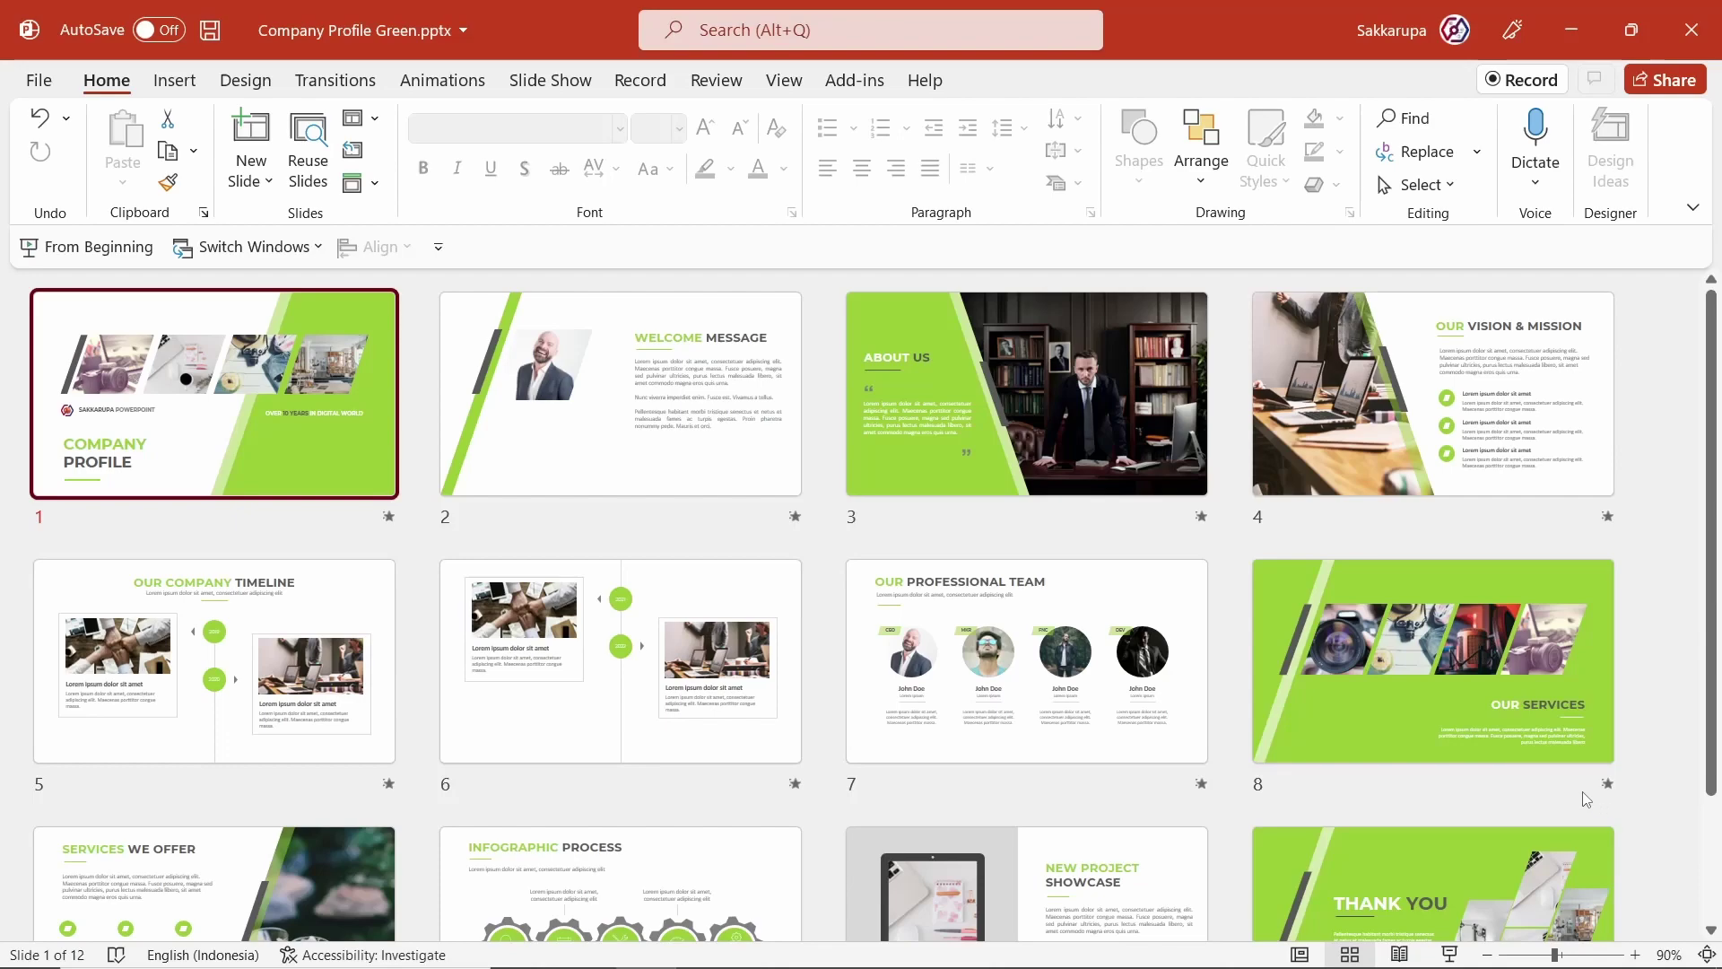
# Run the slide show from slide 1 through the Thank You slide and end it
pyautogui.click(126, 254)
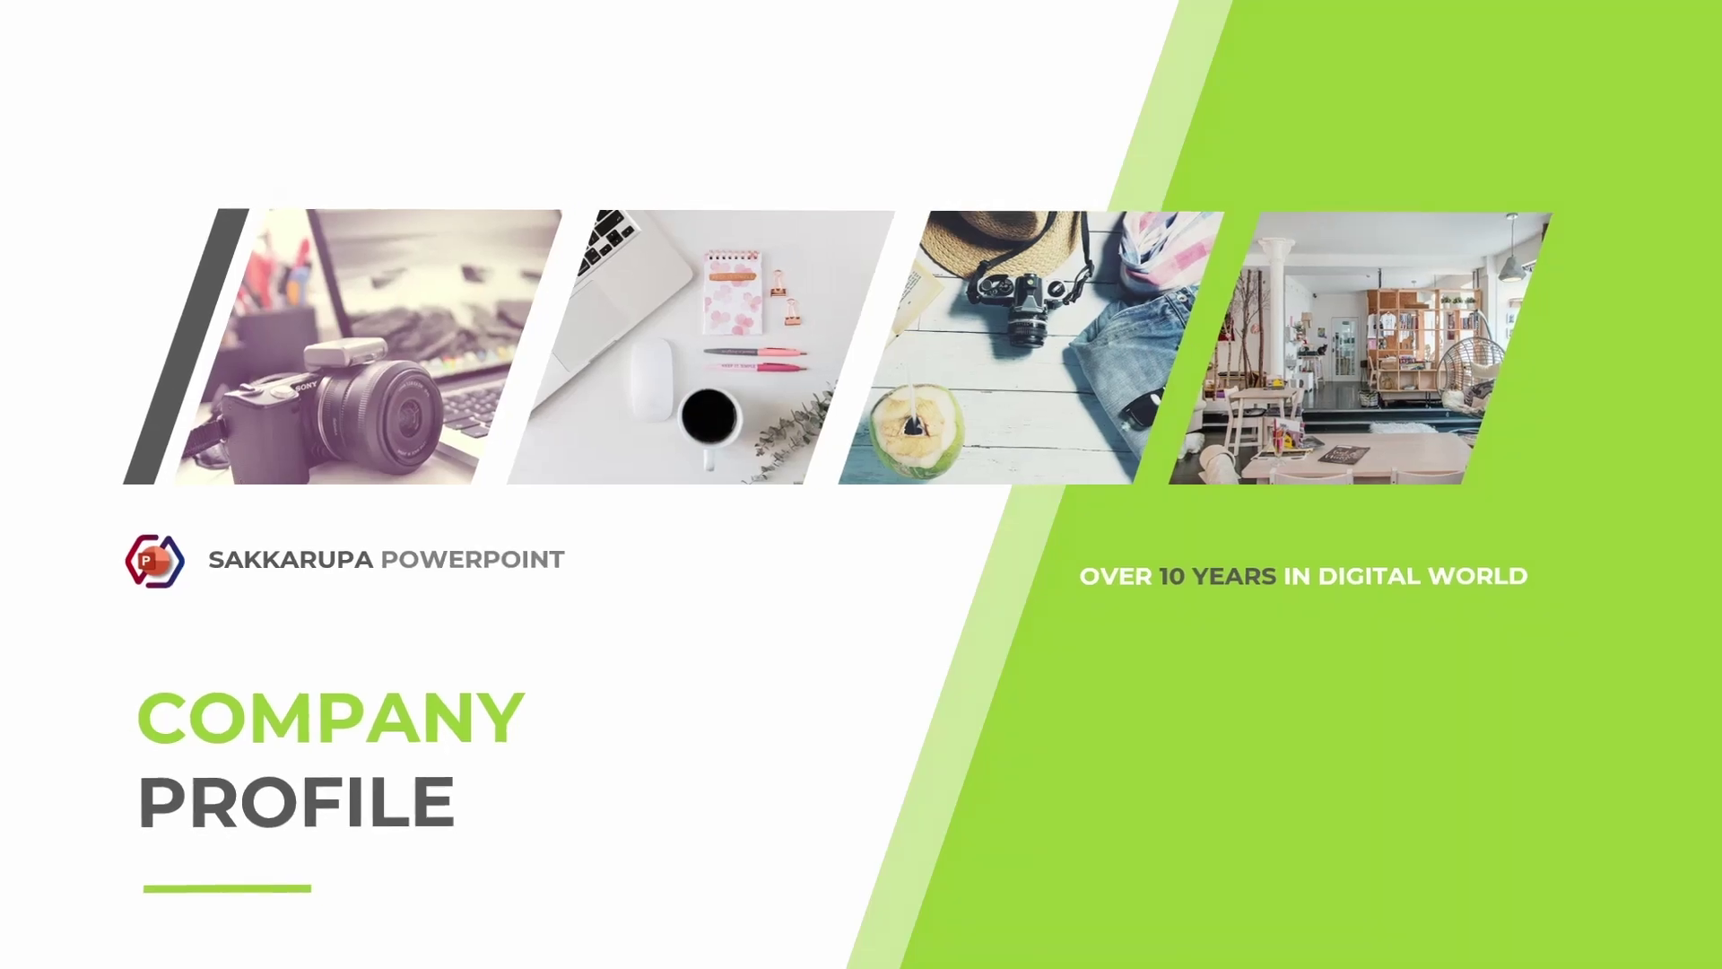
pyautogui.press('Right')
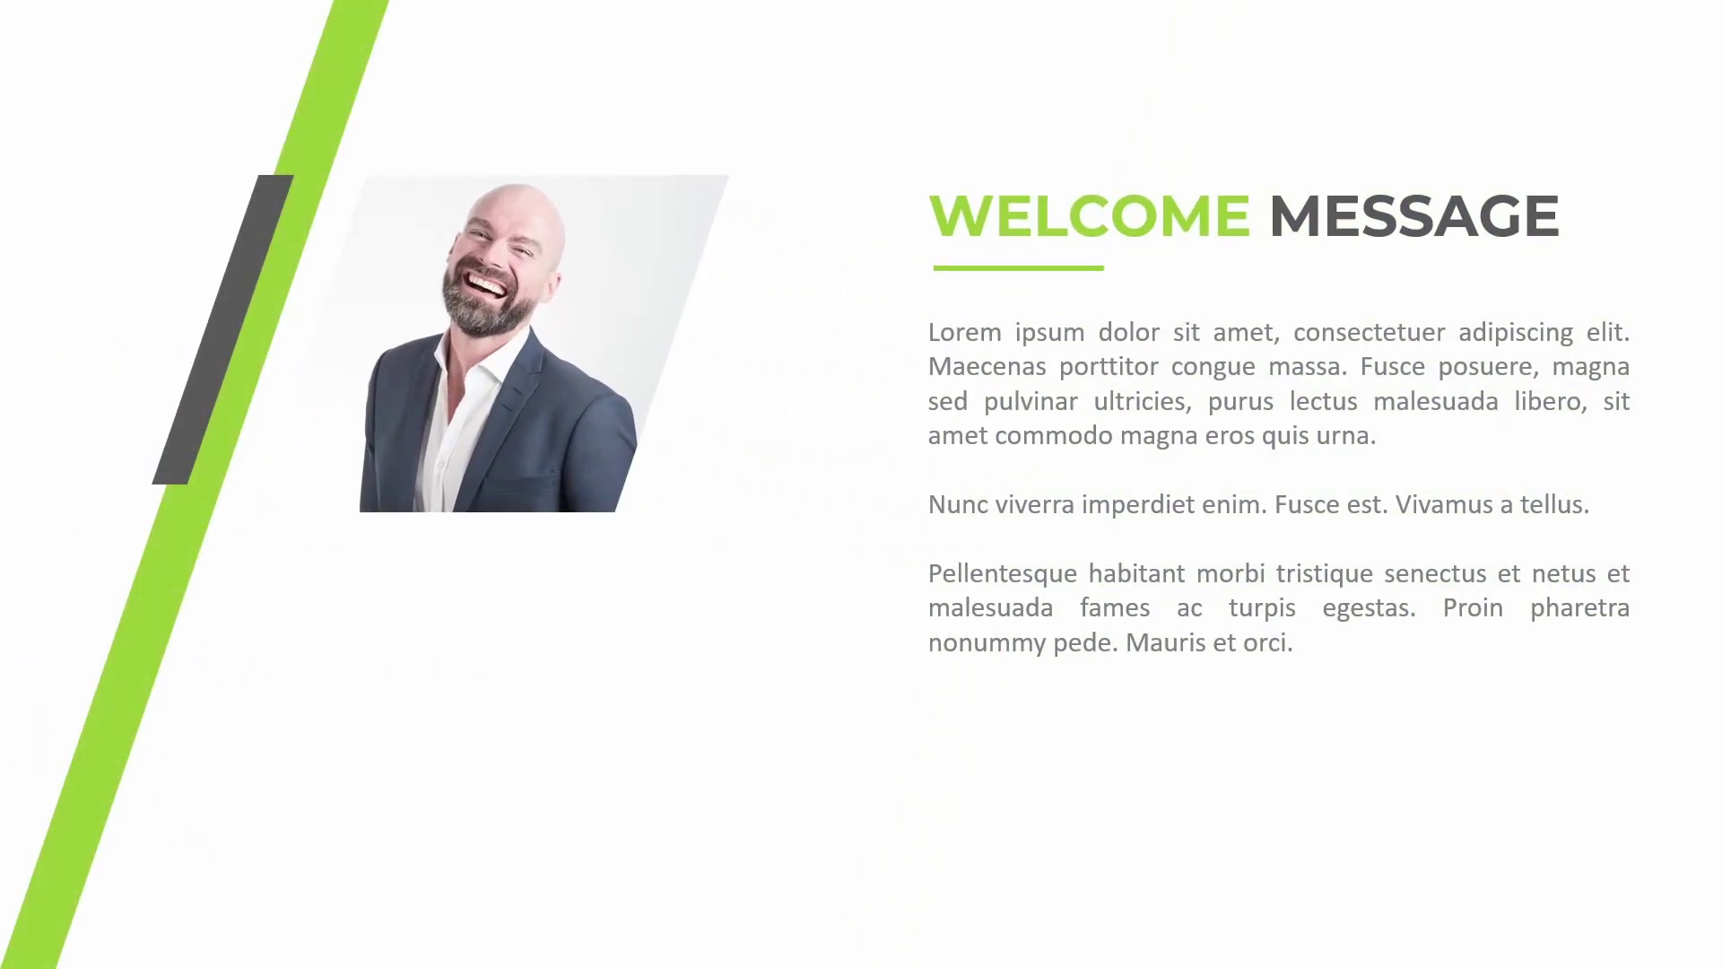
pyautogui.press('Right')
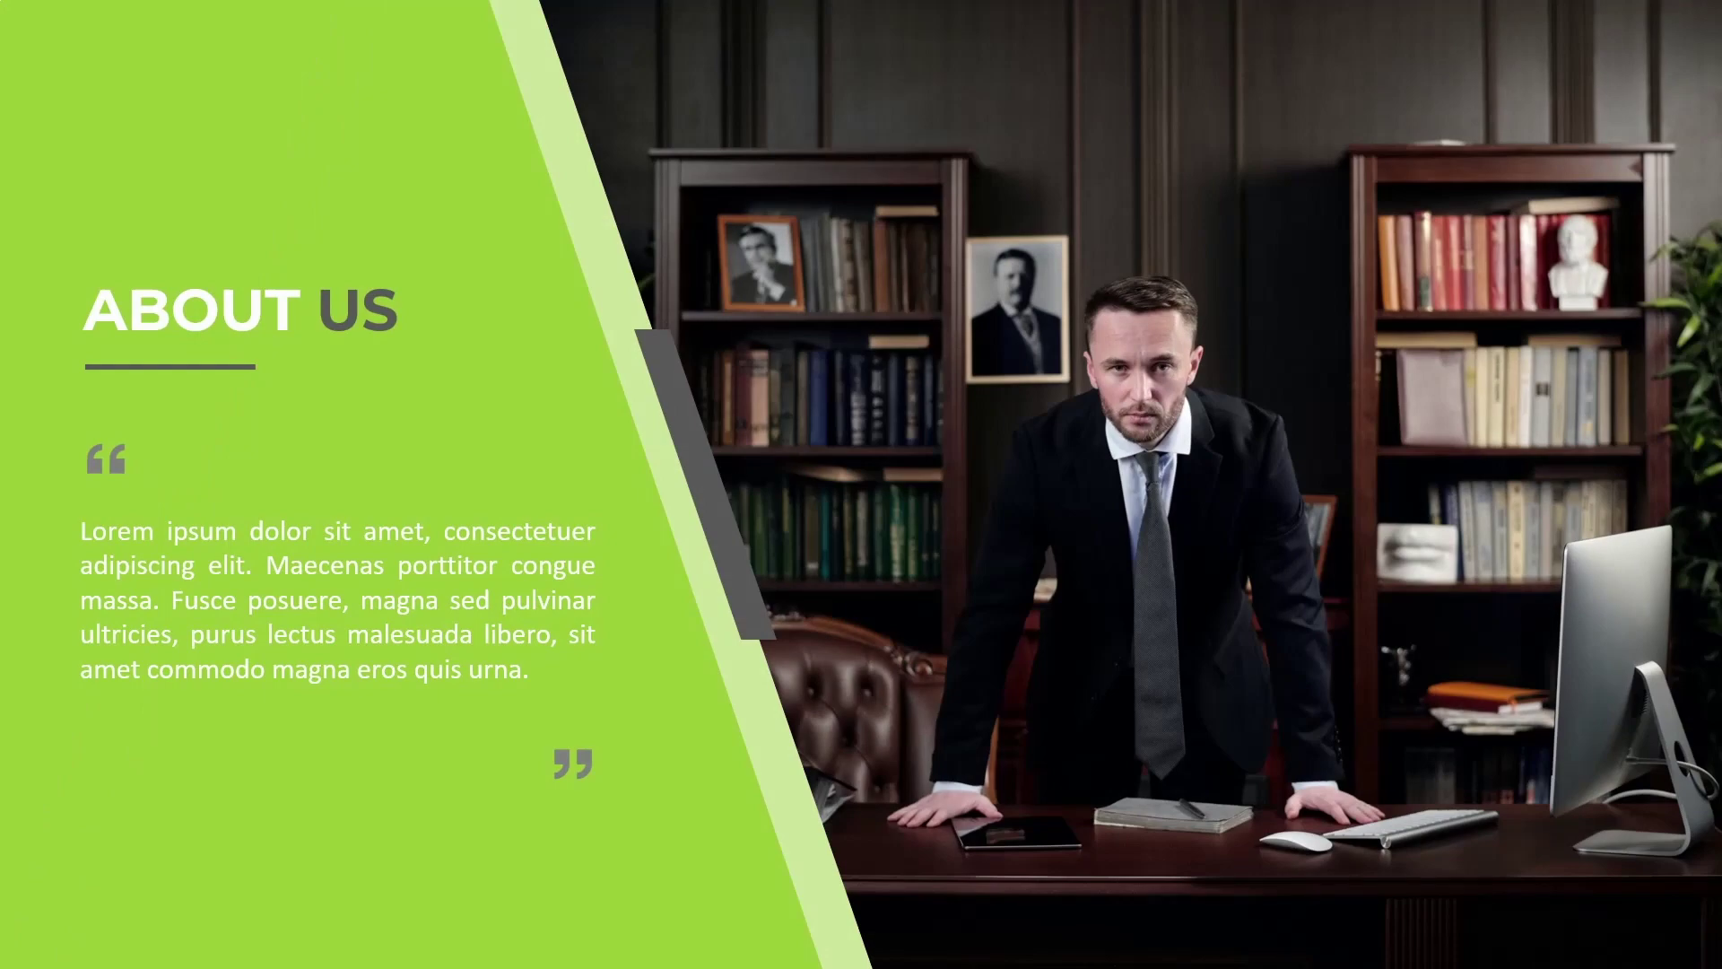
pyautogui.press('Right')
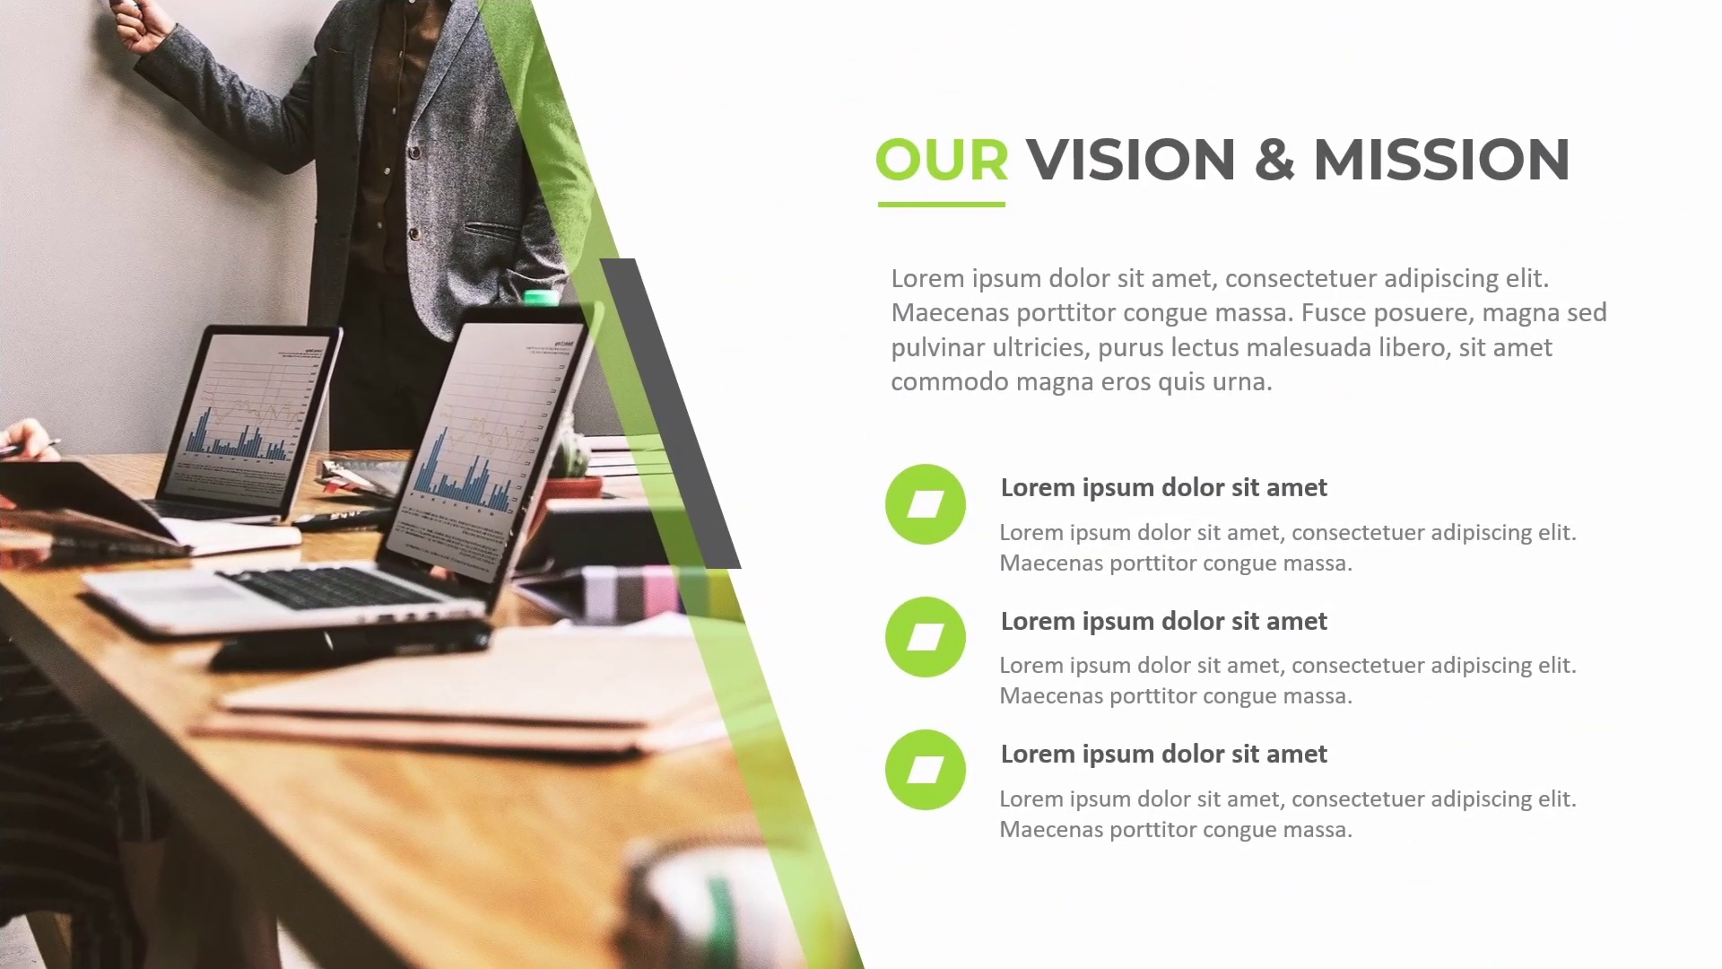
pyautogui.press('Right')
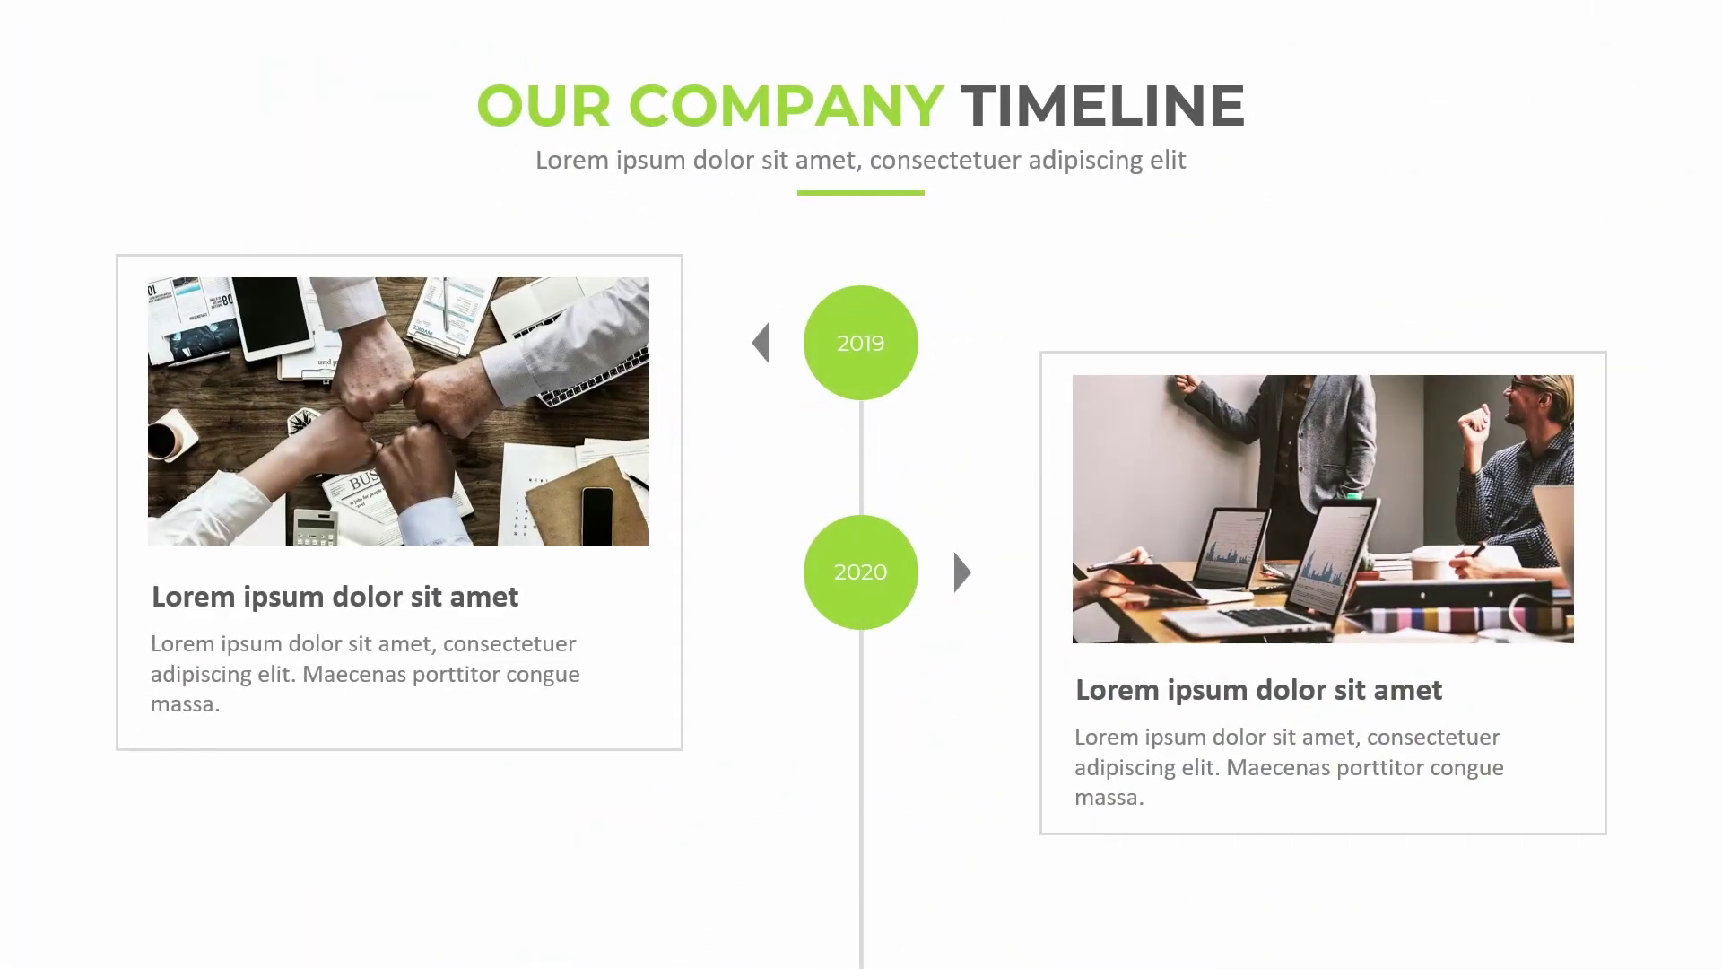
pyautogui.press('Right')
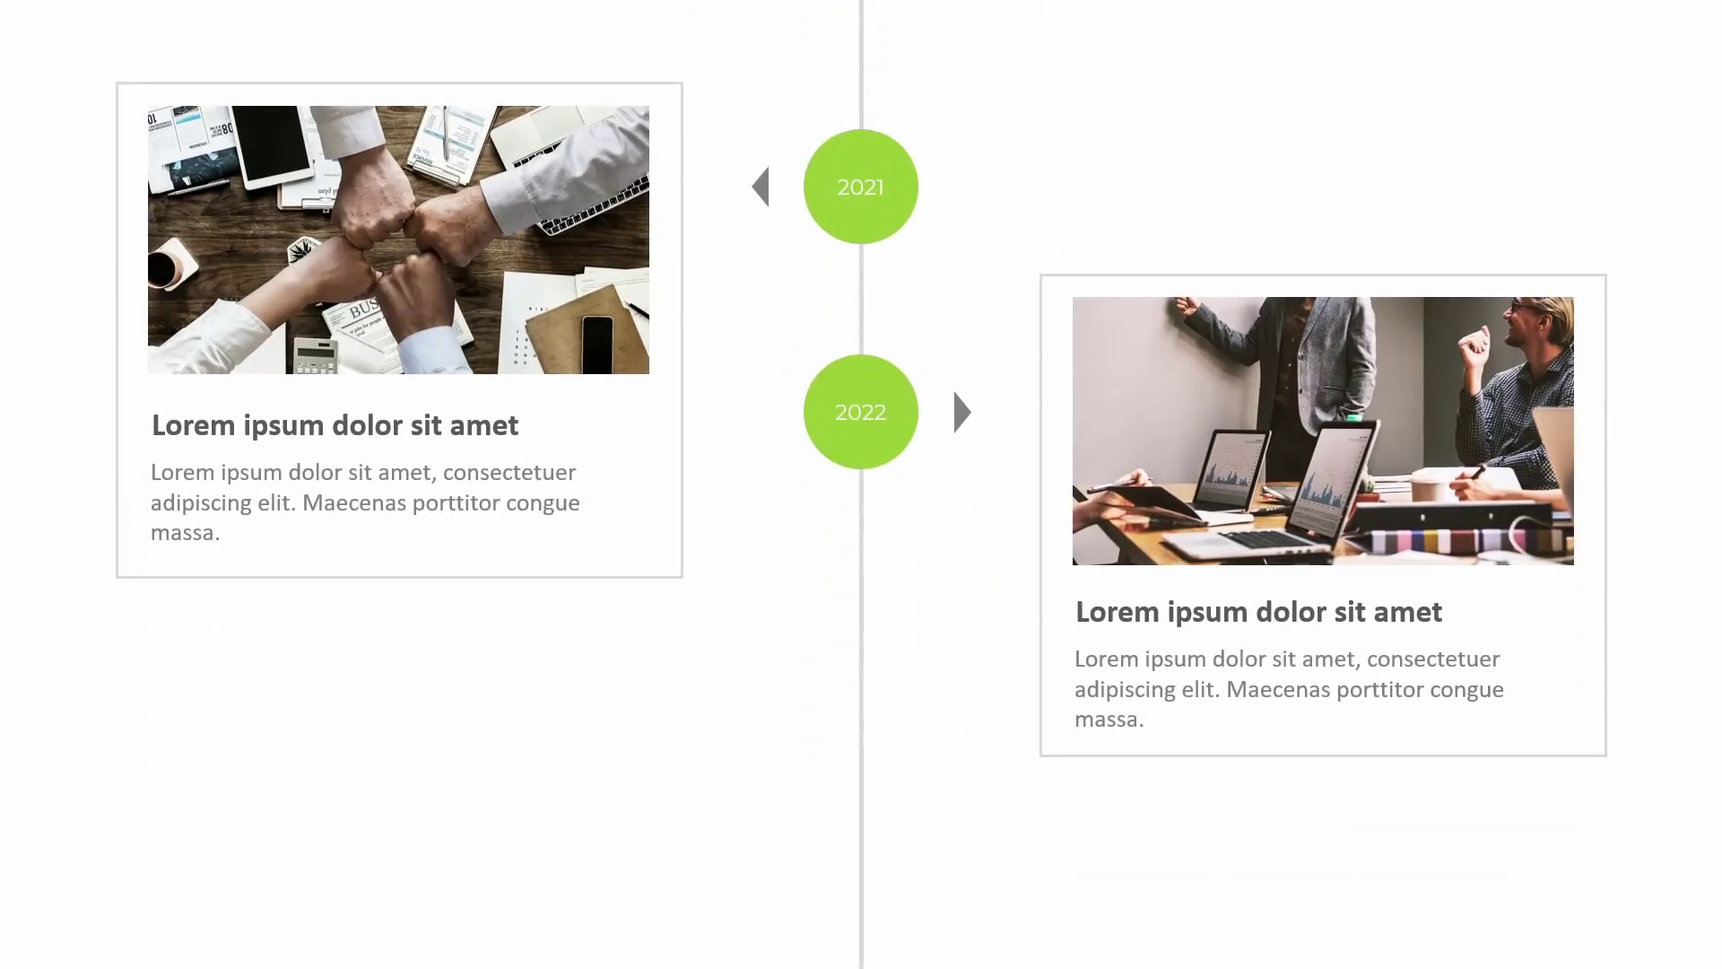
pyautogui.press('Right')
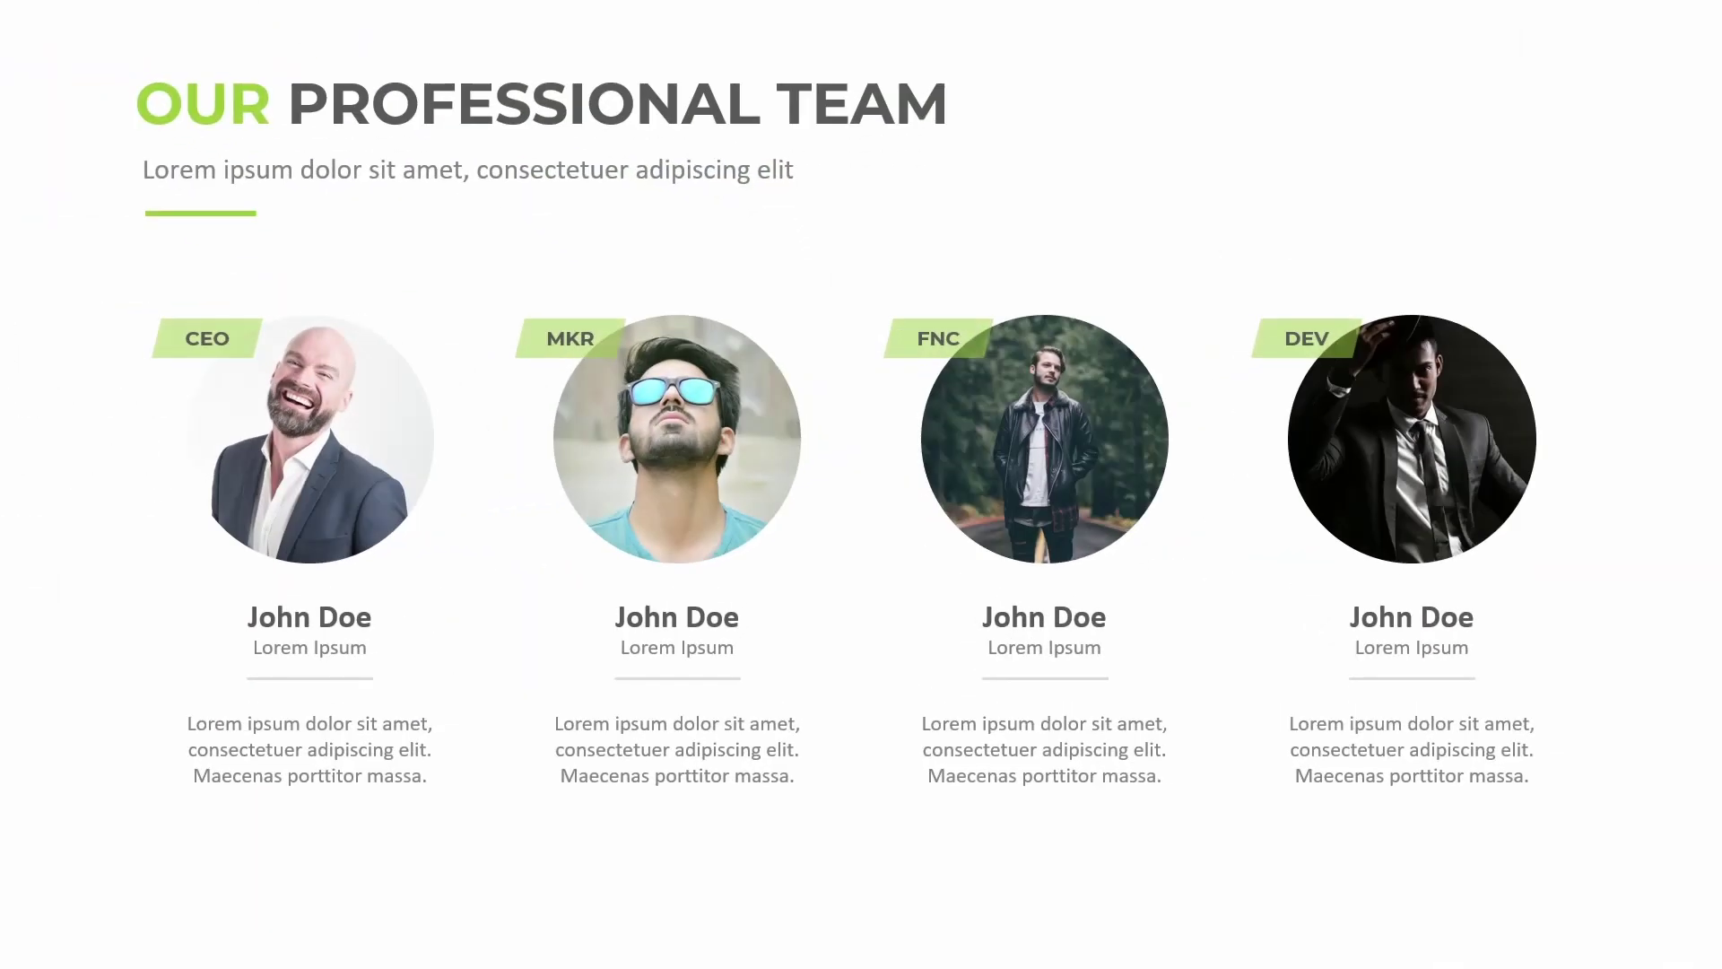
pyautogui.press('Right')
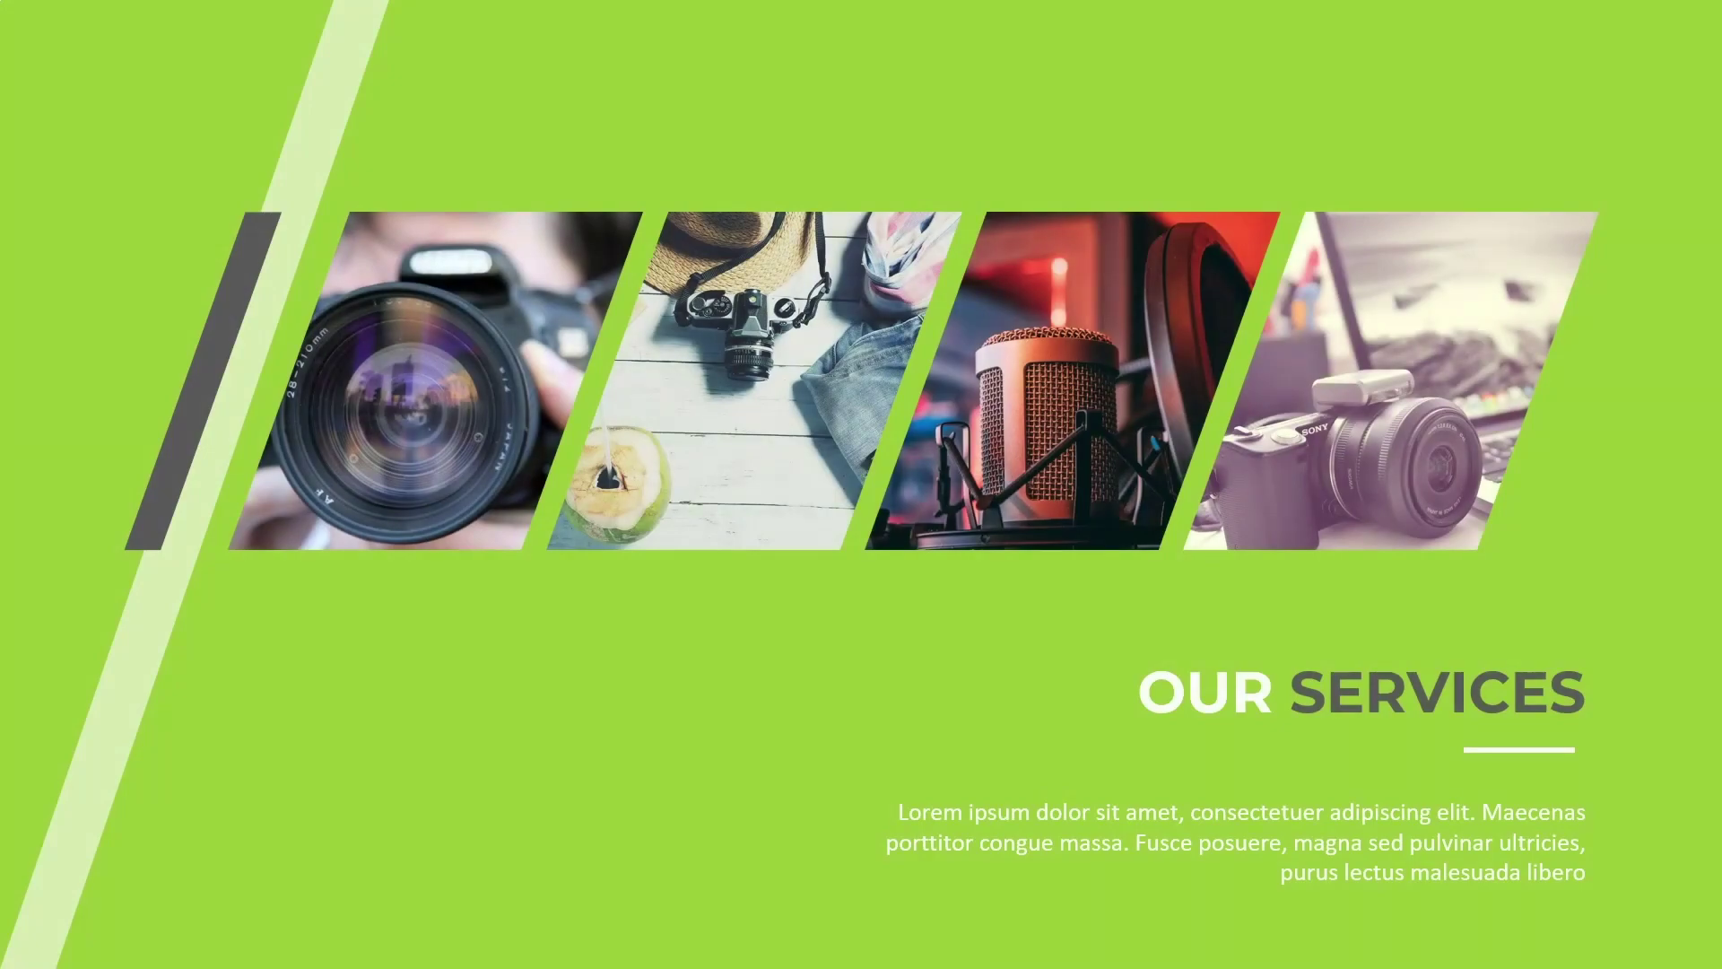
pyautogui.press('Right')
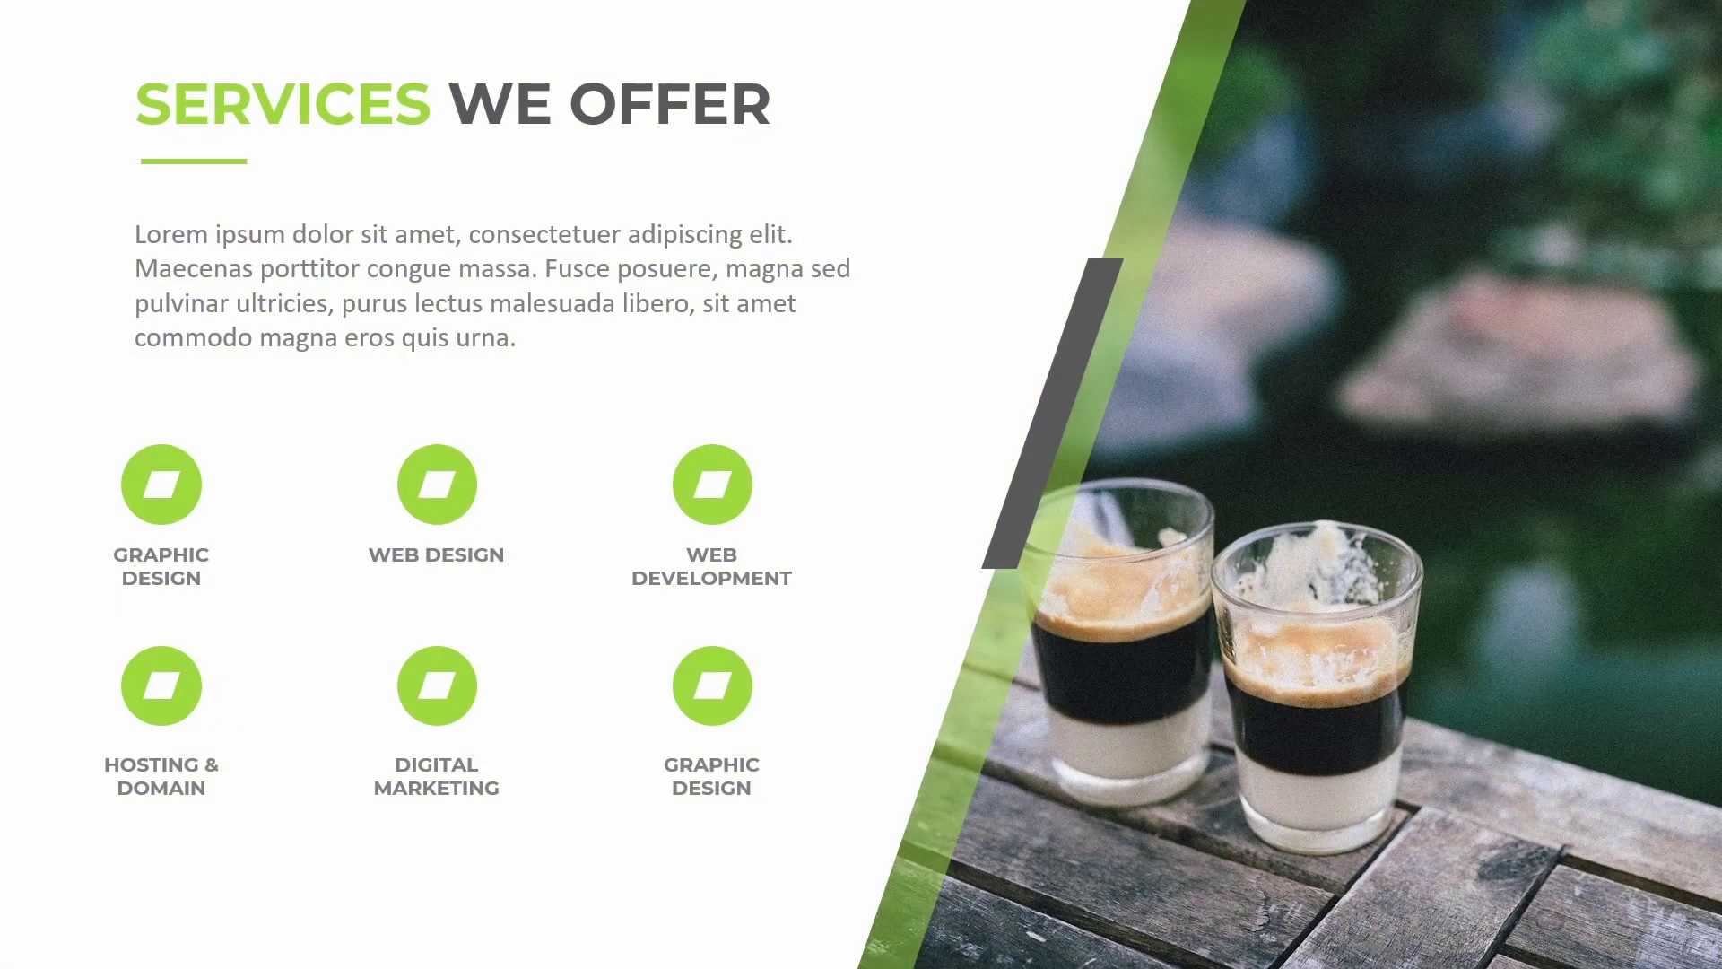
pyautogui.press('Right')
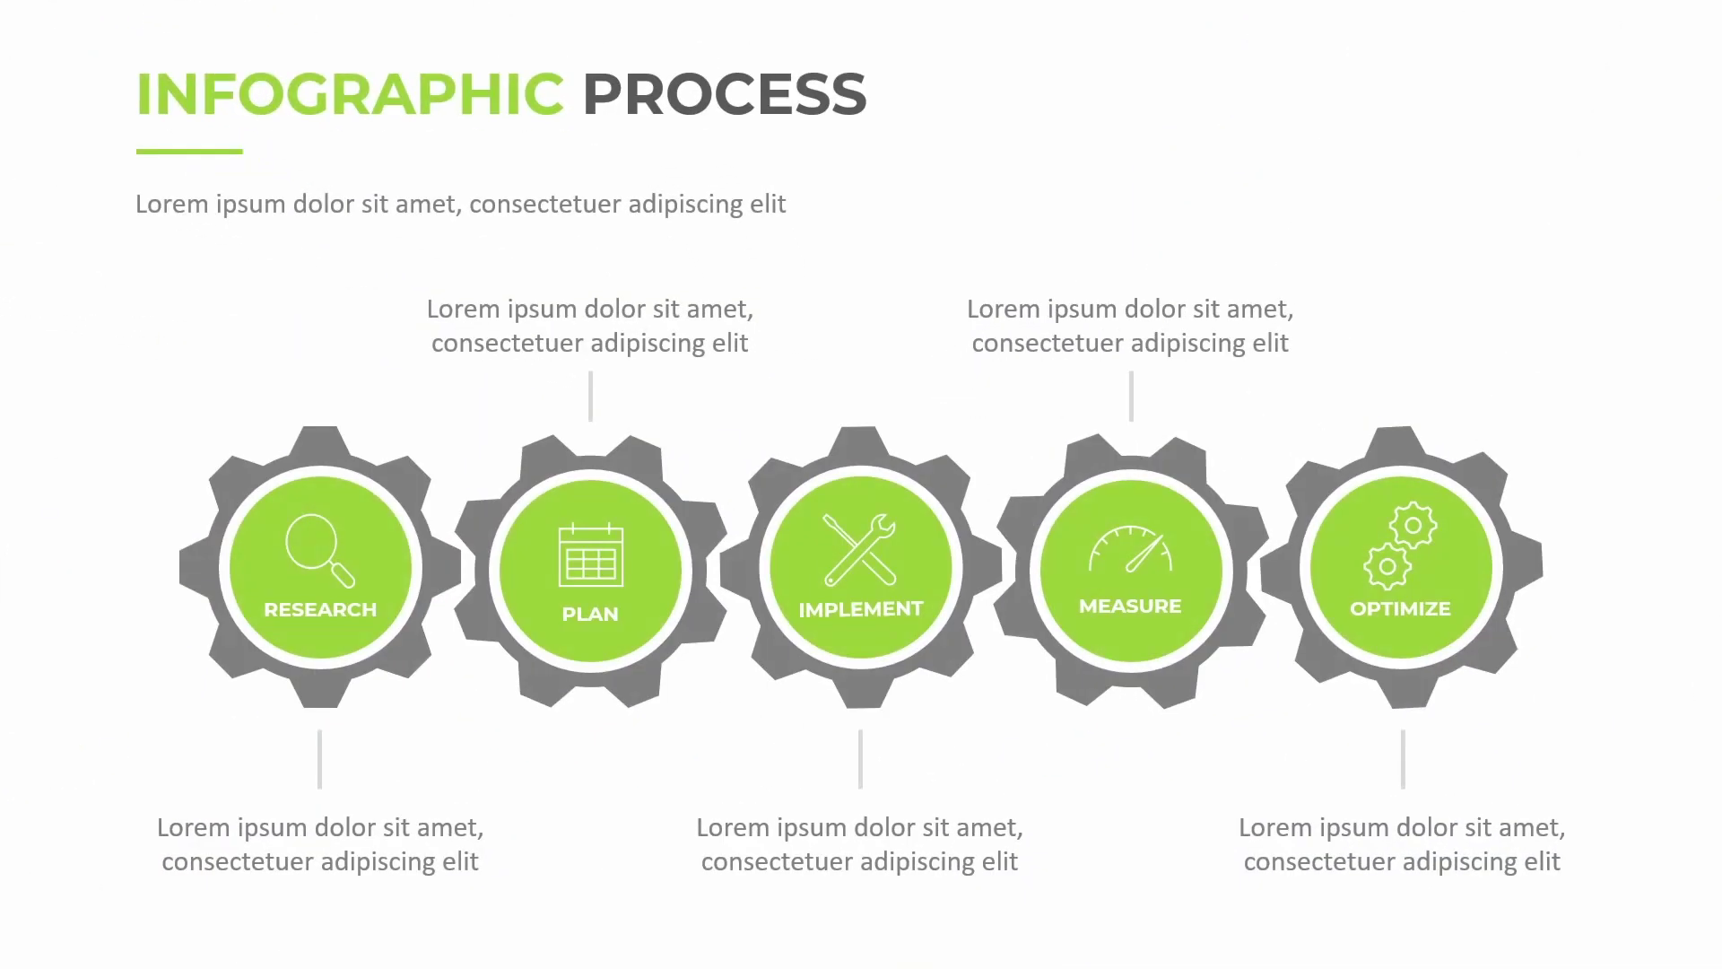
pyautogui.press('Right')
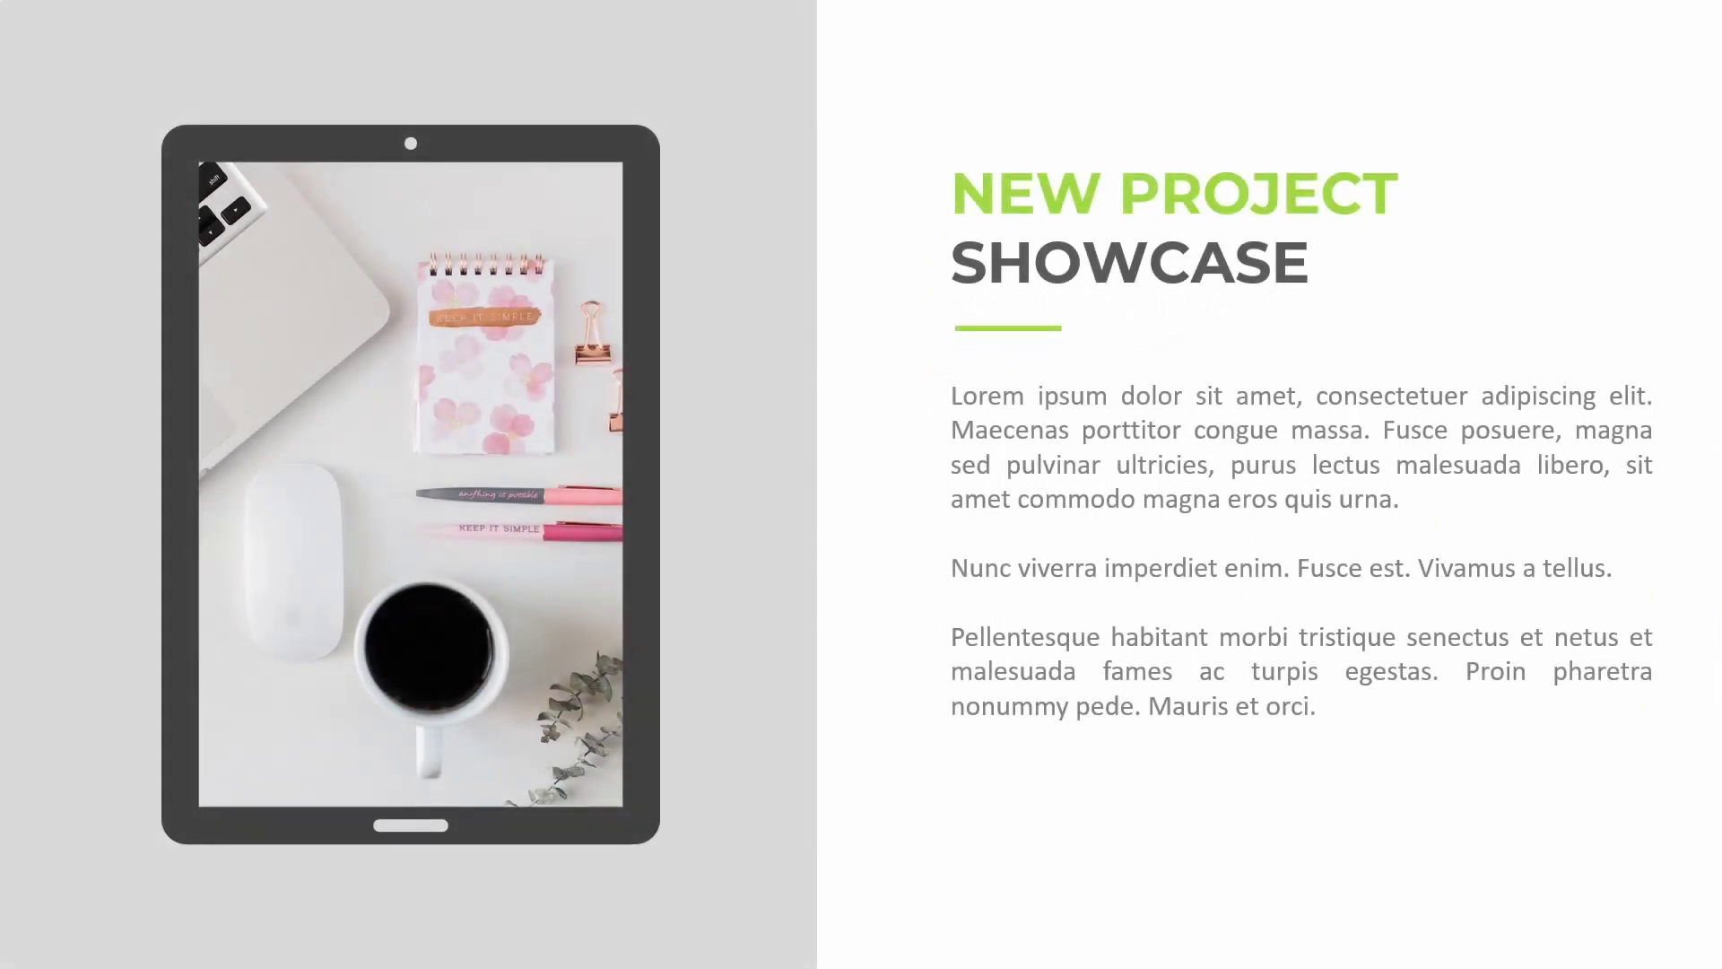
pyautogui.press('Right')
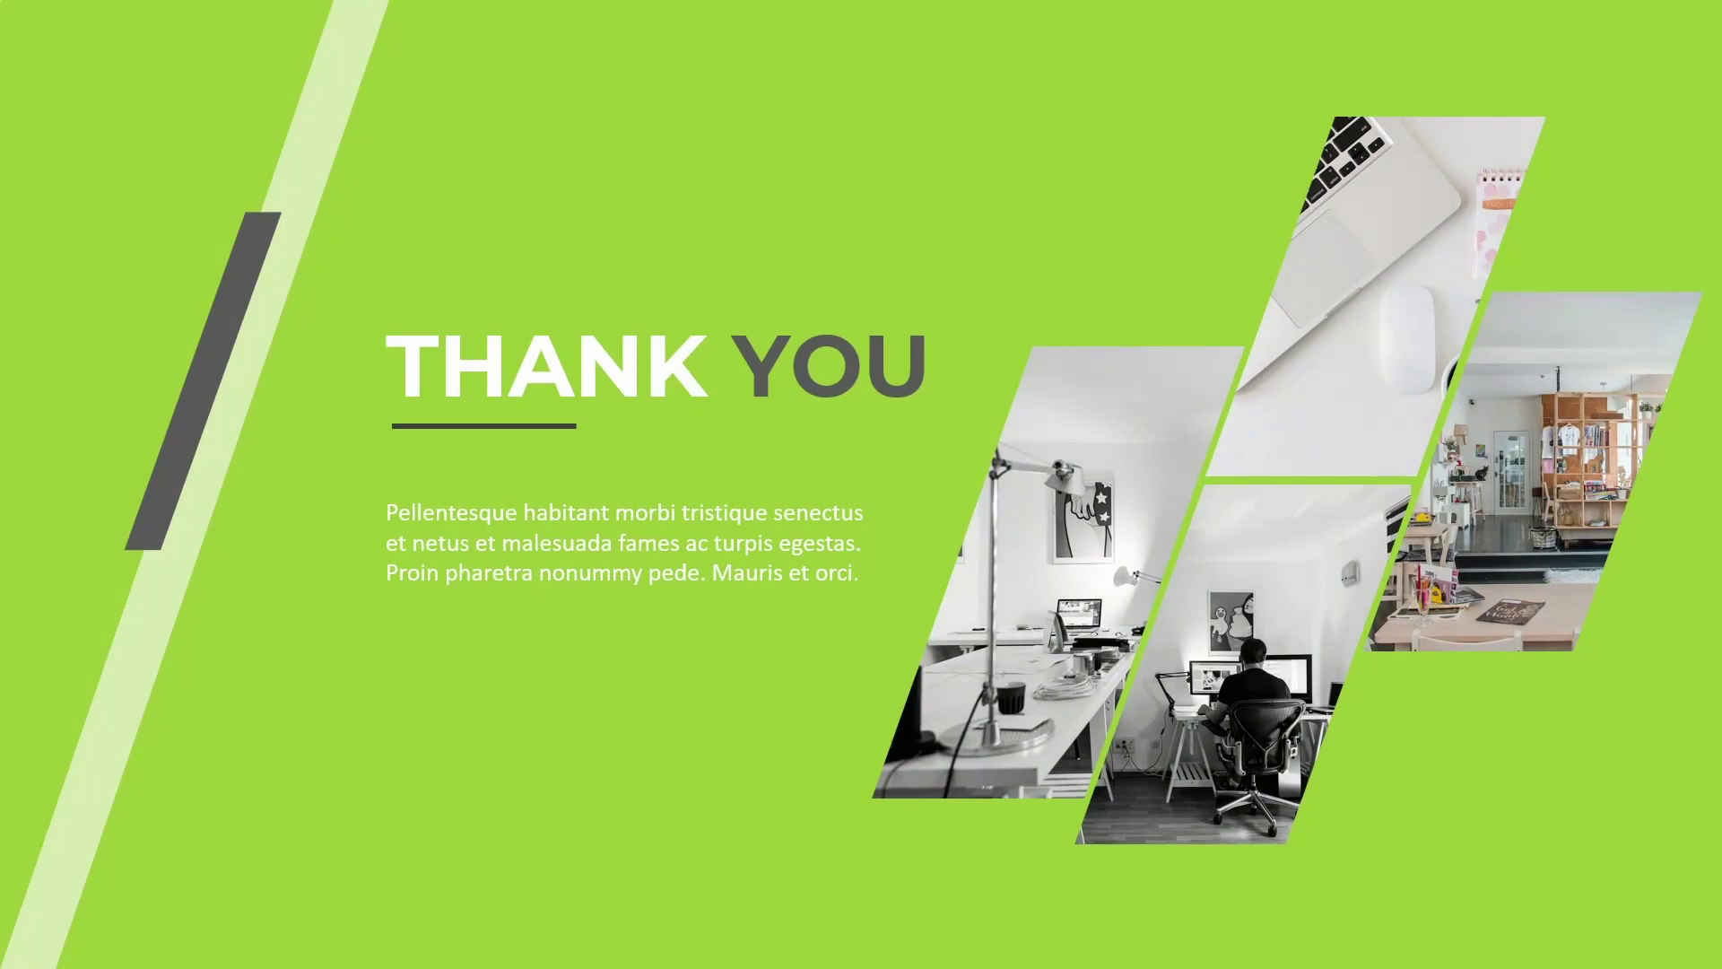
pyautogui.press('Right')
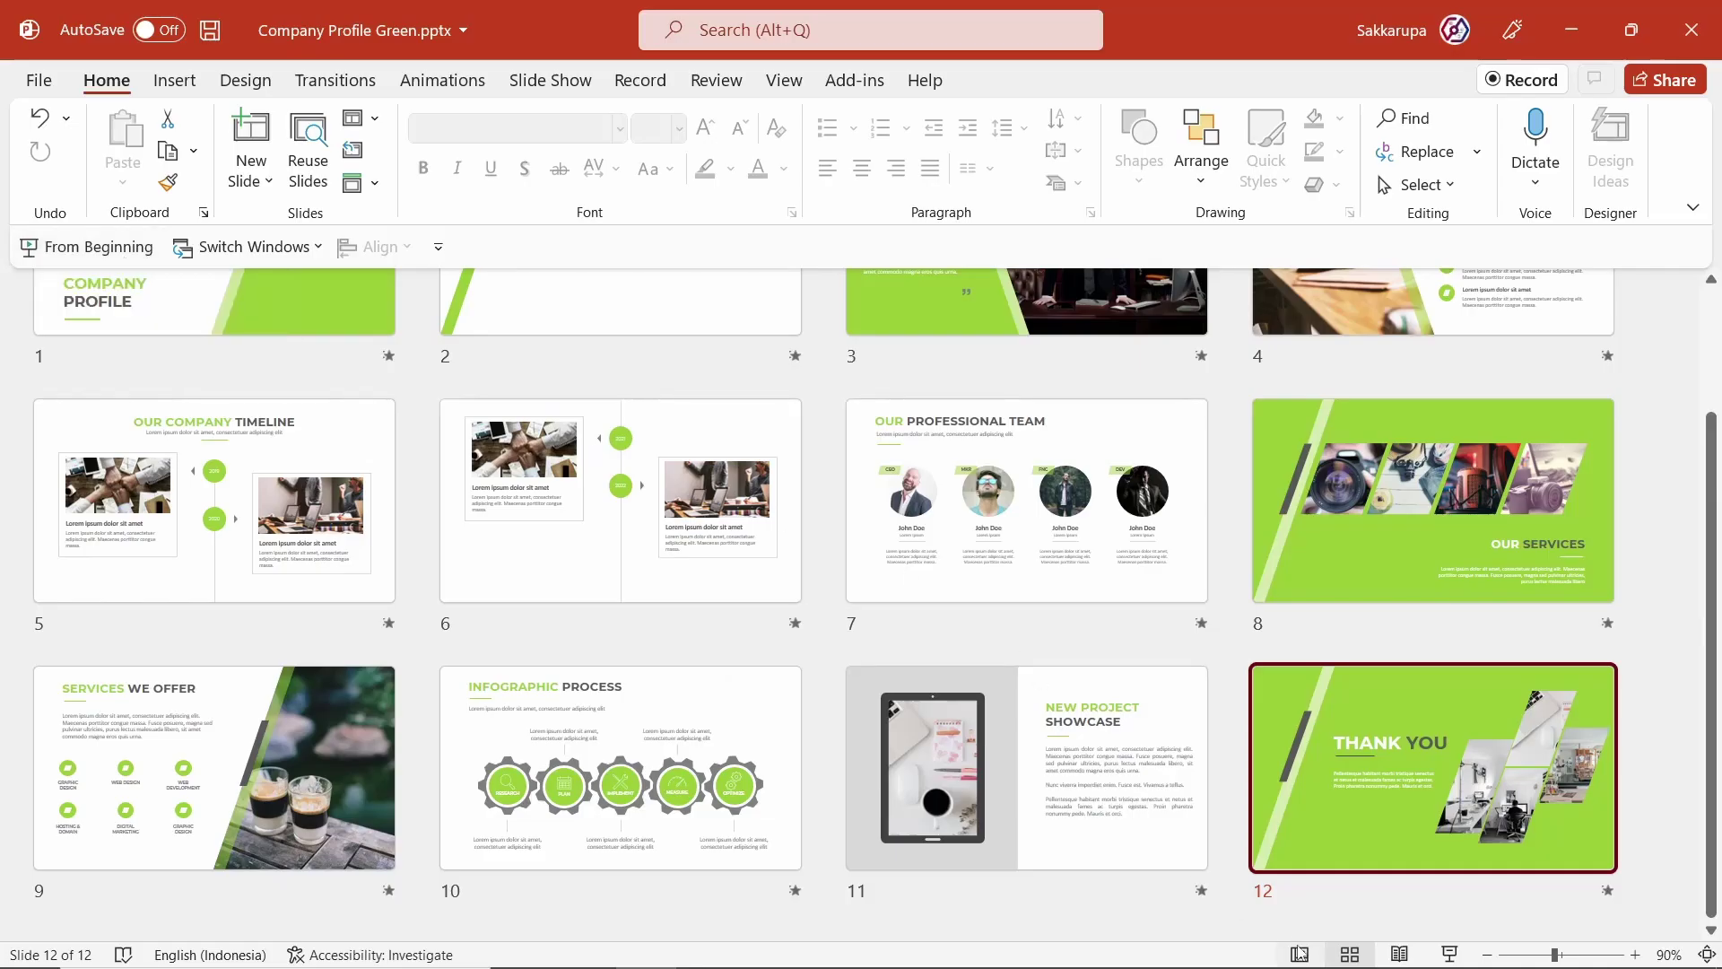
# Return to the Company Profile title slide and select its camera photo
pyautogui.scroll(1, 179, 538)
pyautogui.scroll(4, 179, 538)
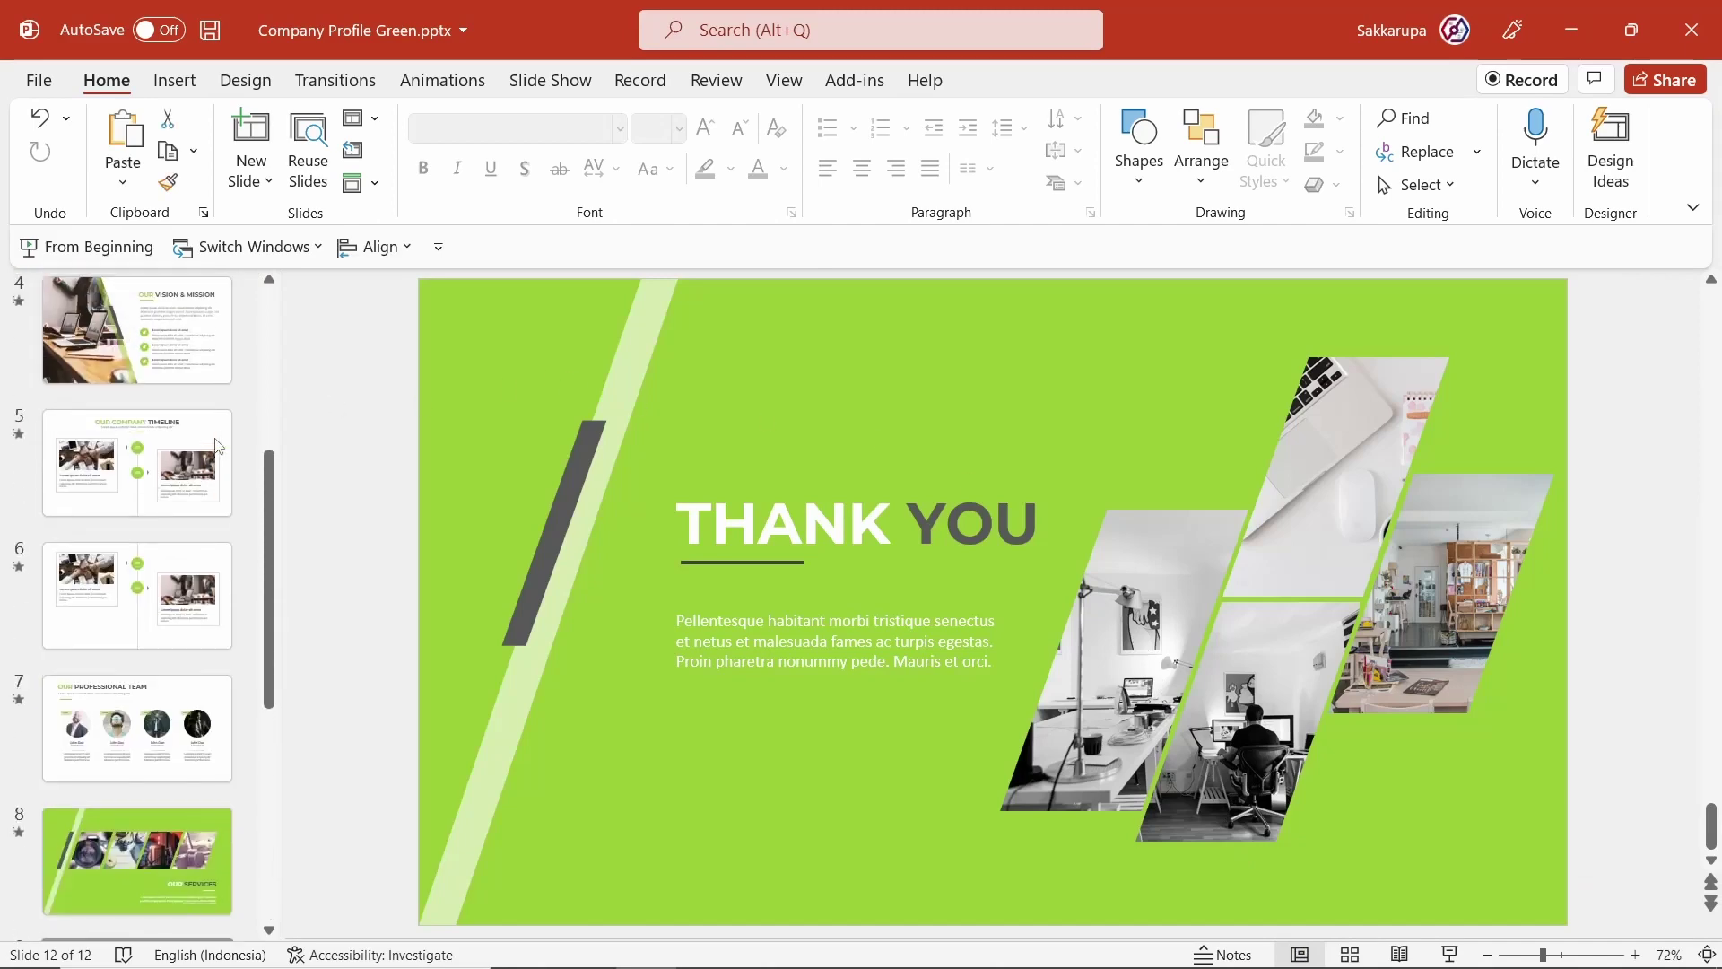
pyautogui.scroll(3, 180, 538)
pyautogui.click(197, 385)
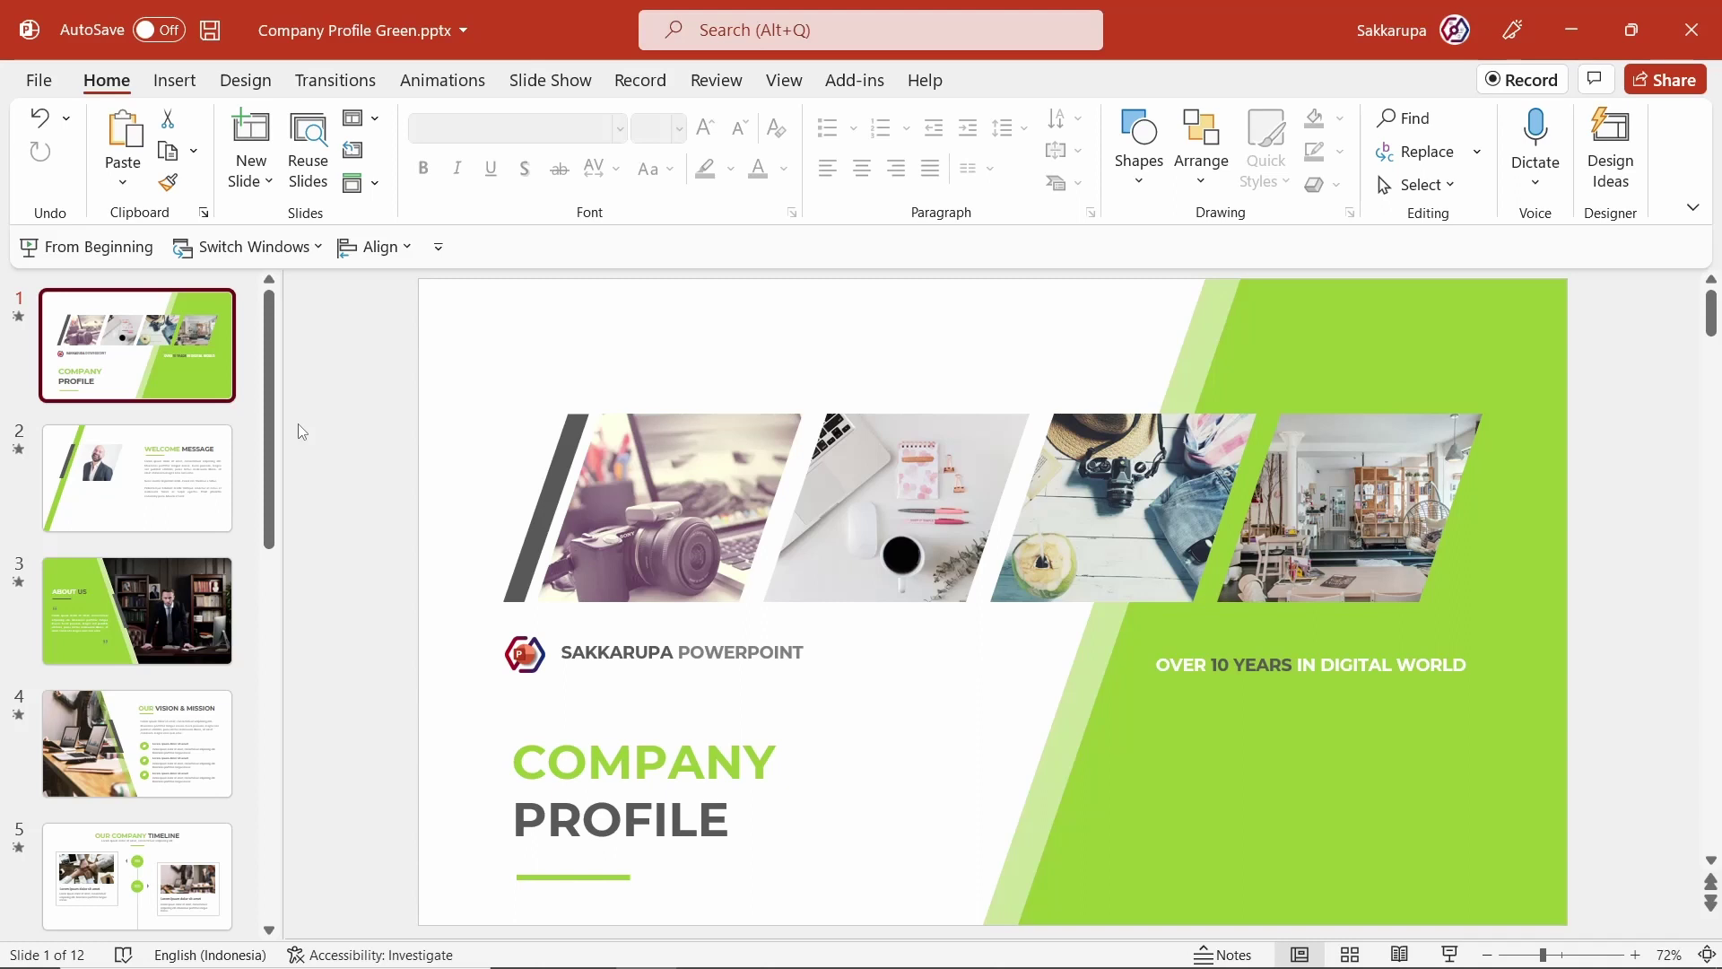
pyautogui.click(705, 525)
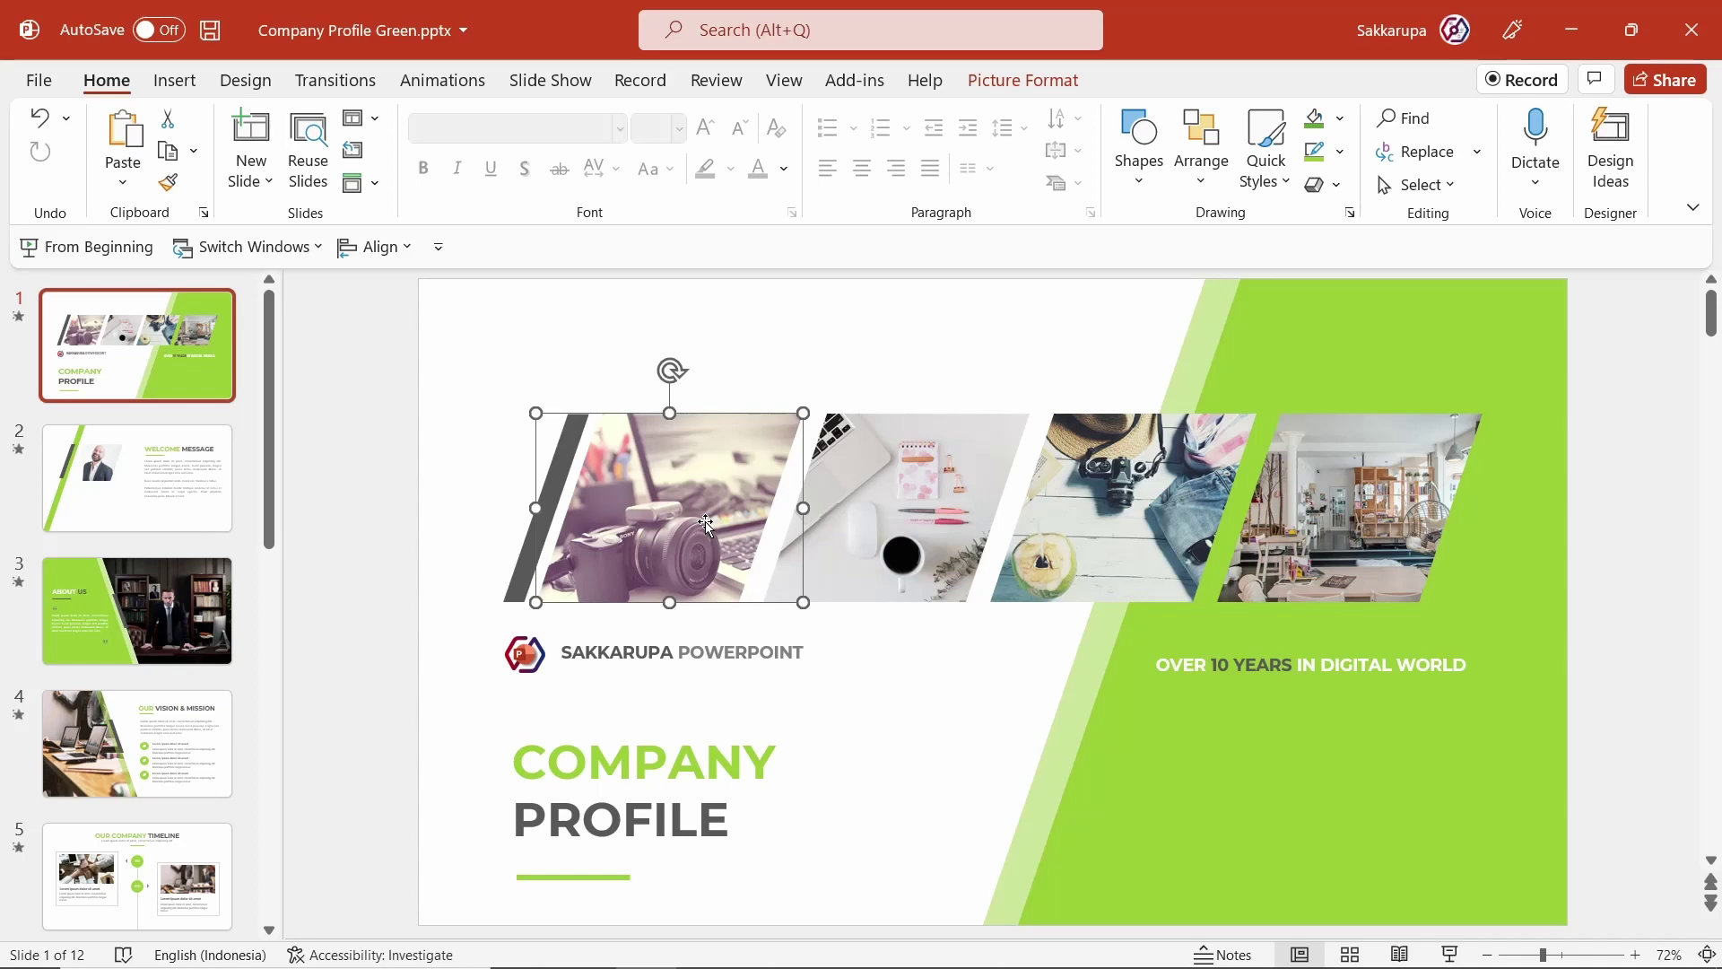
# Replace the camera photo in the first frame with the eye close-up picture
pyautogui.press('Delete')
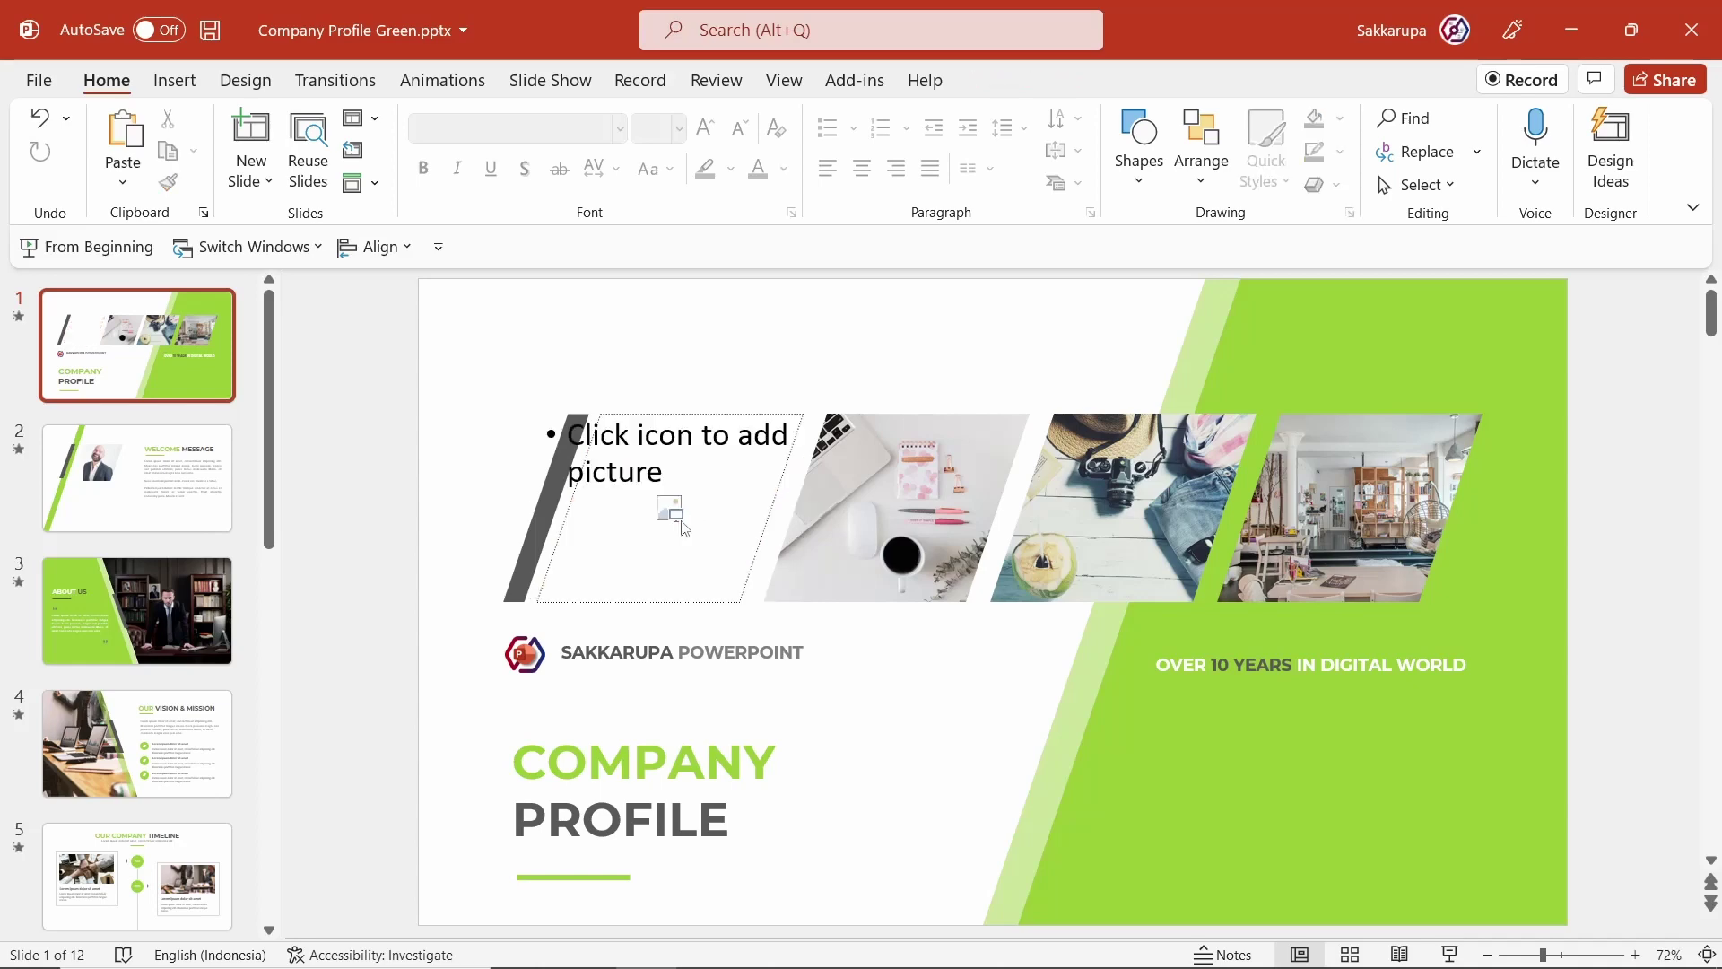
pyautogui.click(670, 507)
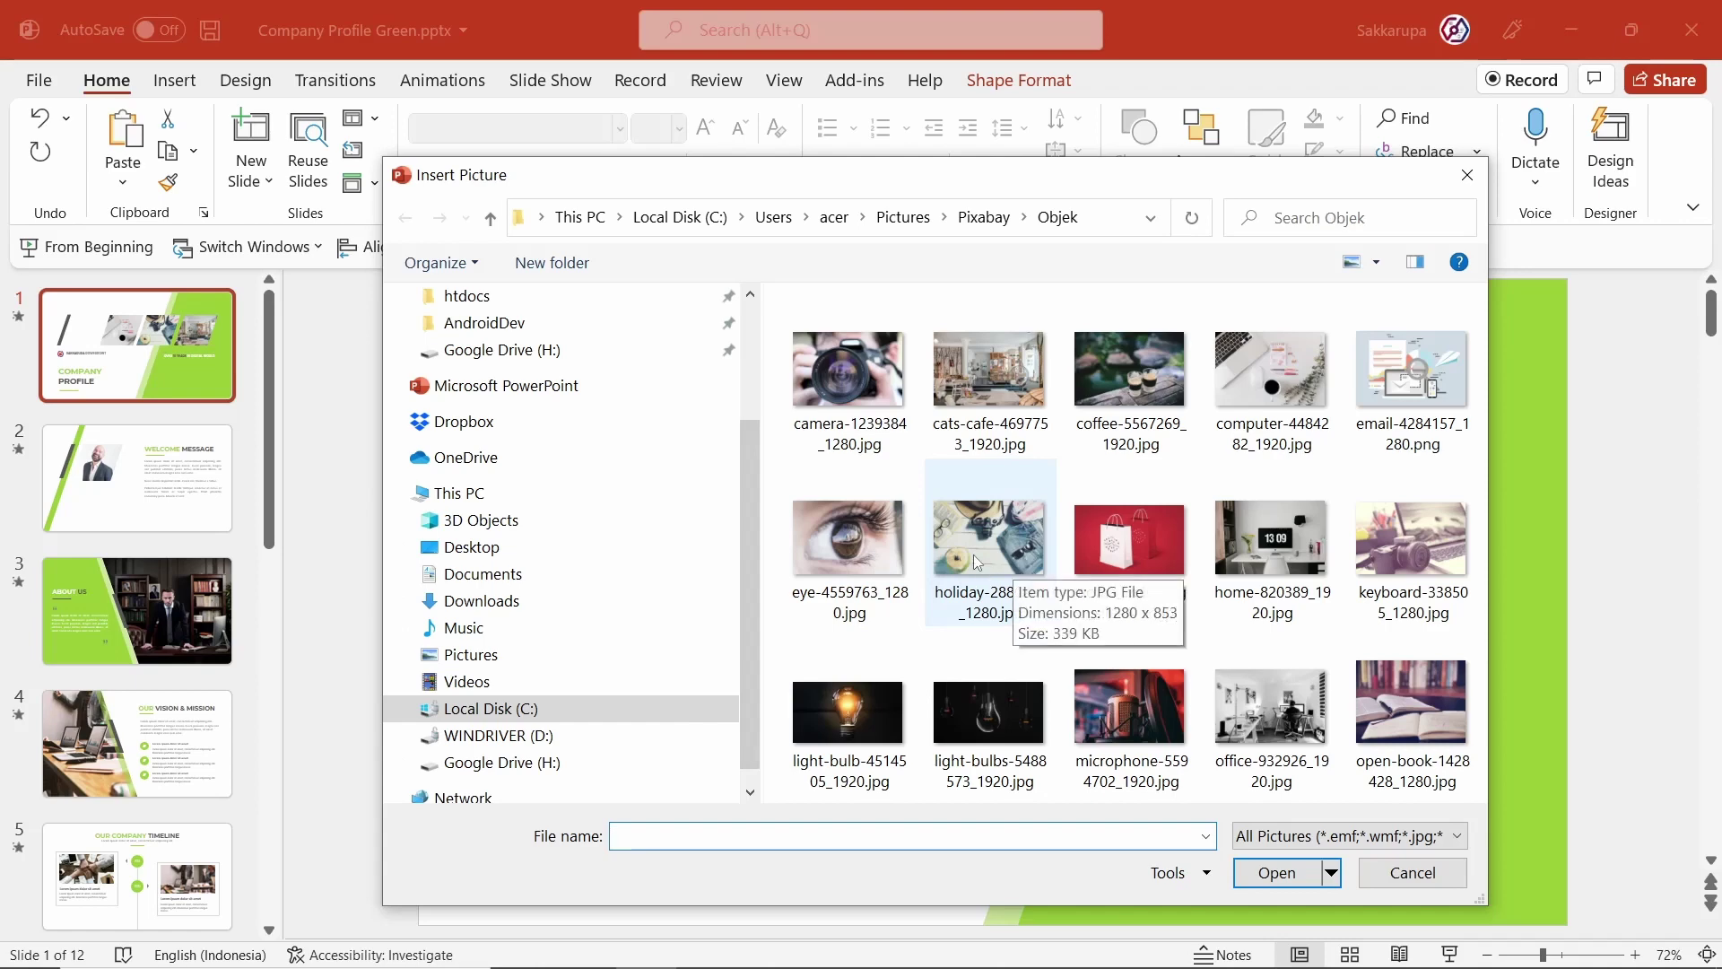
pyautogui.doubleClick(902, 546)
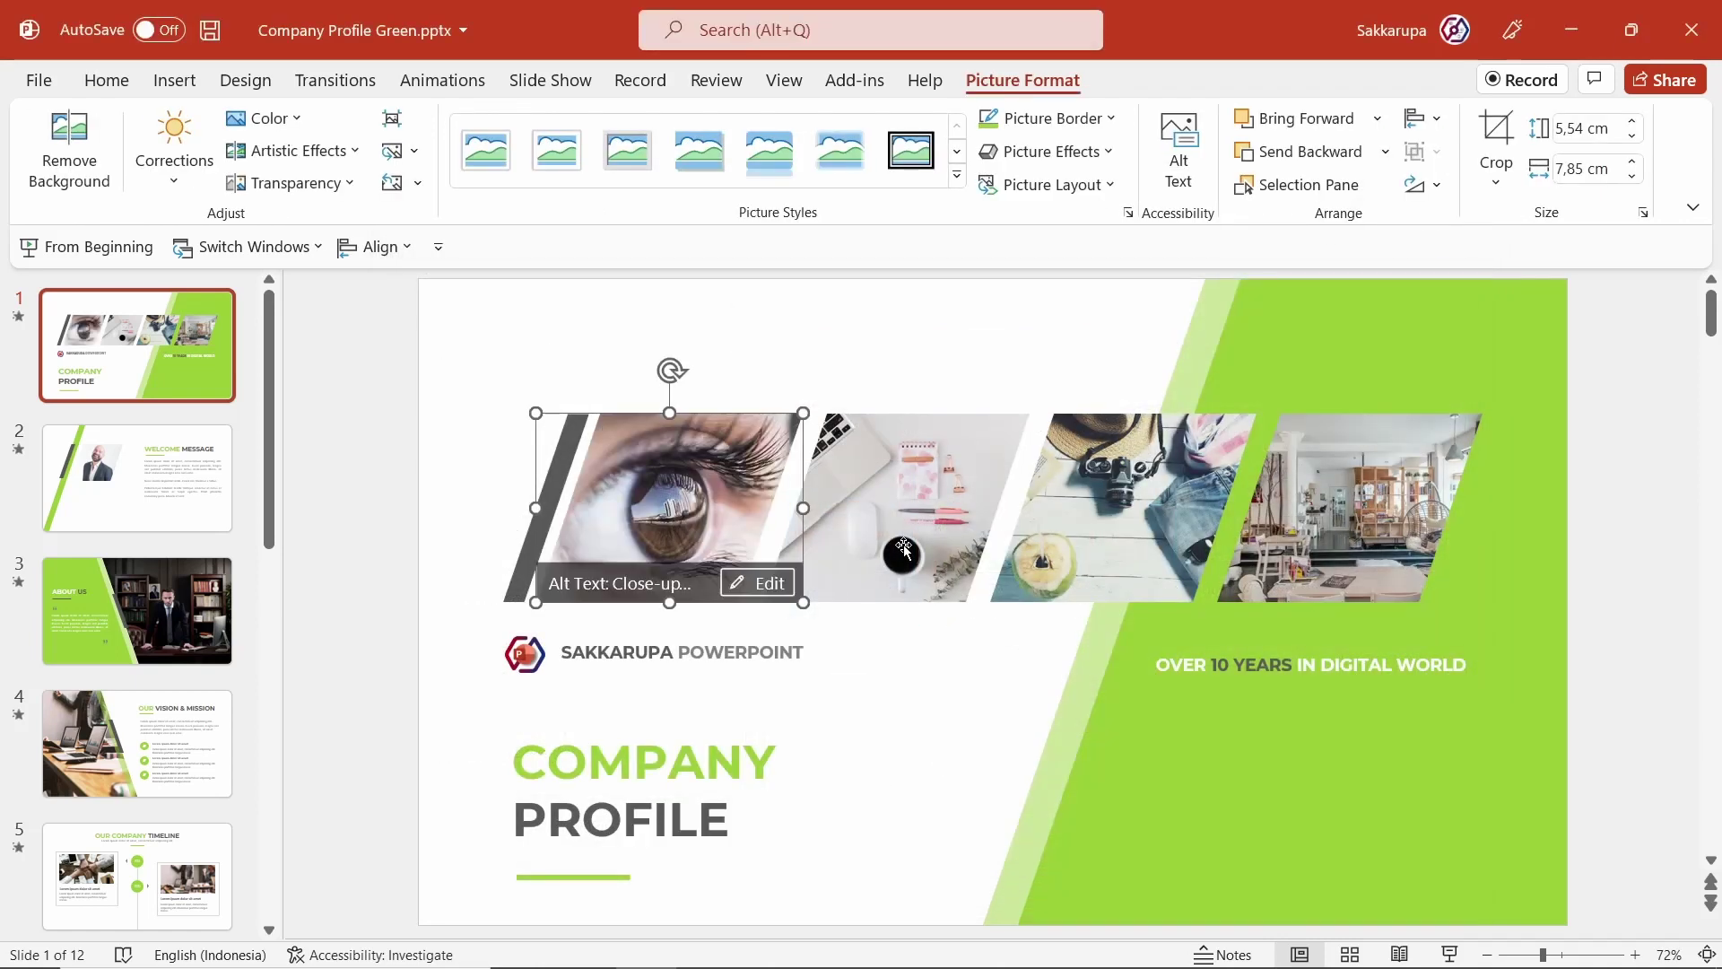
# Crop the eye close-up, shifting it left within its slanted frame
pyautogui.click(1496, 135)
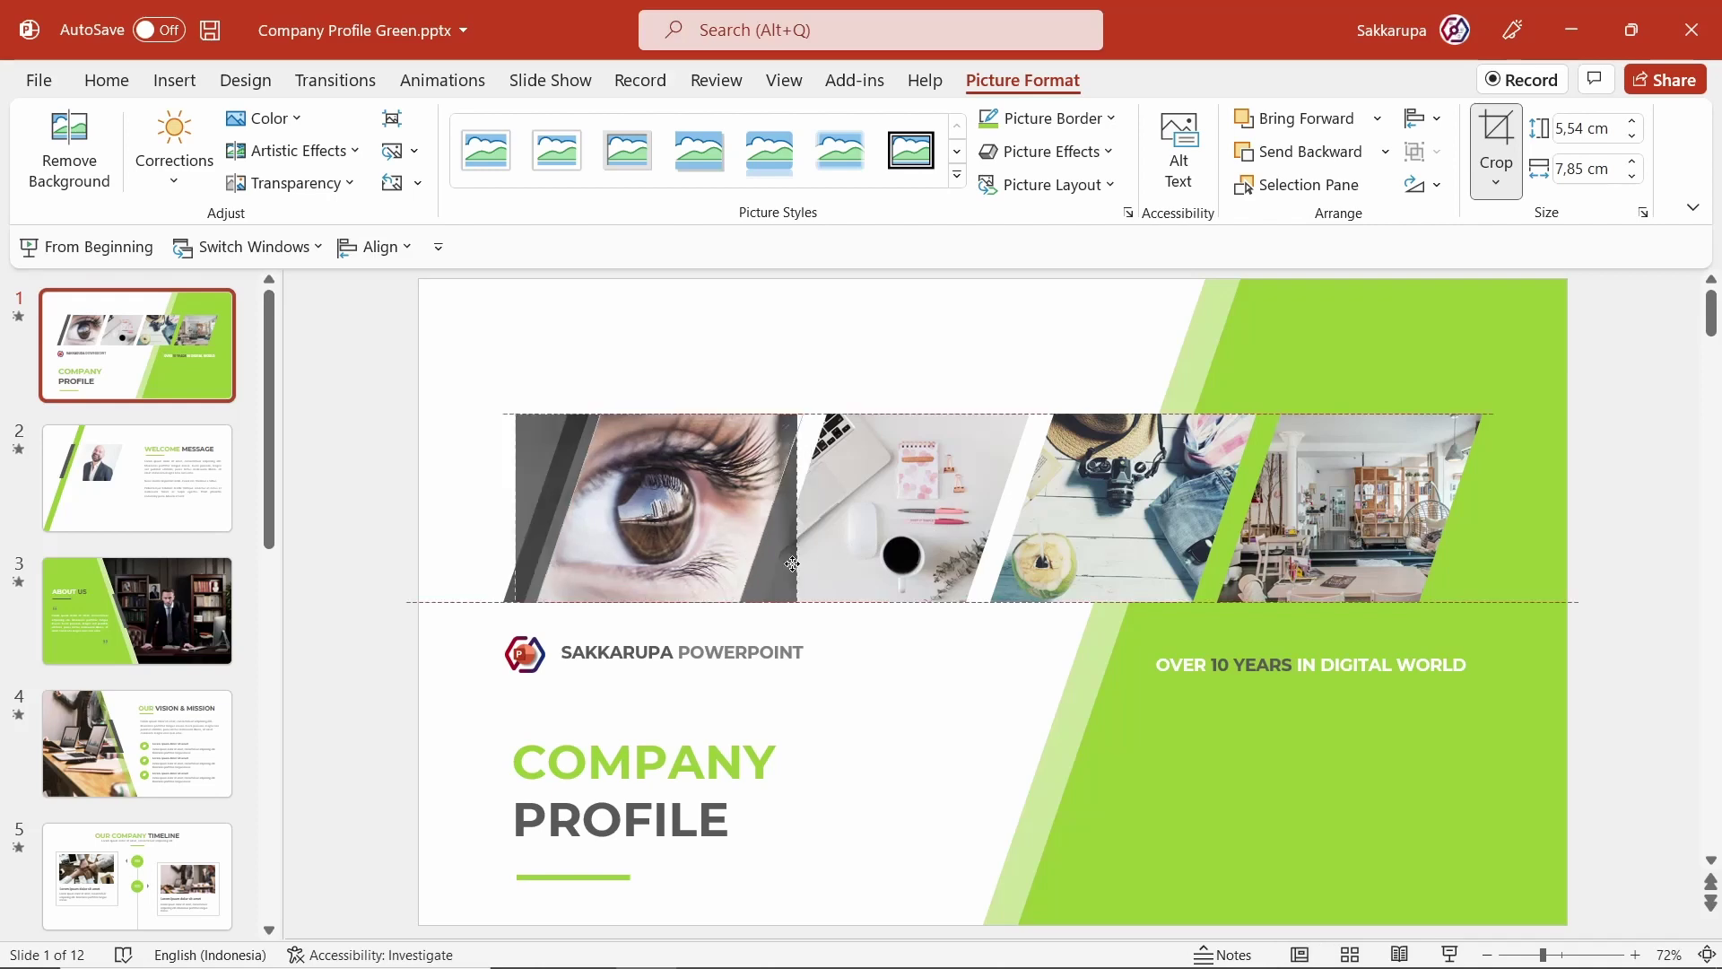
pyautogui.moveTo(807, 577)
pyautogui.mouseDown()
pyautogui.moveTo(787, 563)
pyautogui.moveTo(833, 625)
pyautogui.moveTo(807, 603)
pyautogui.mouseUp()
pyautogui.click(886, 645)
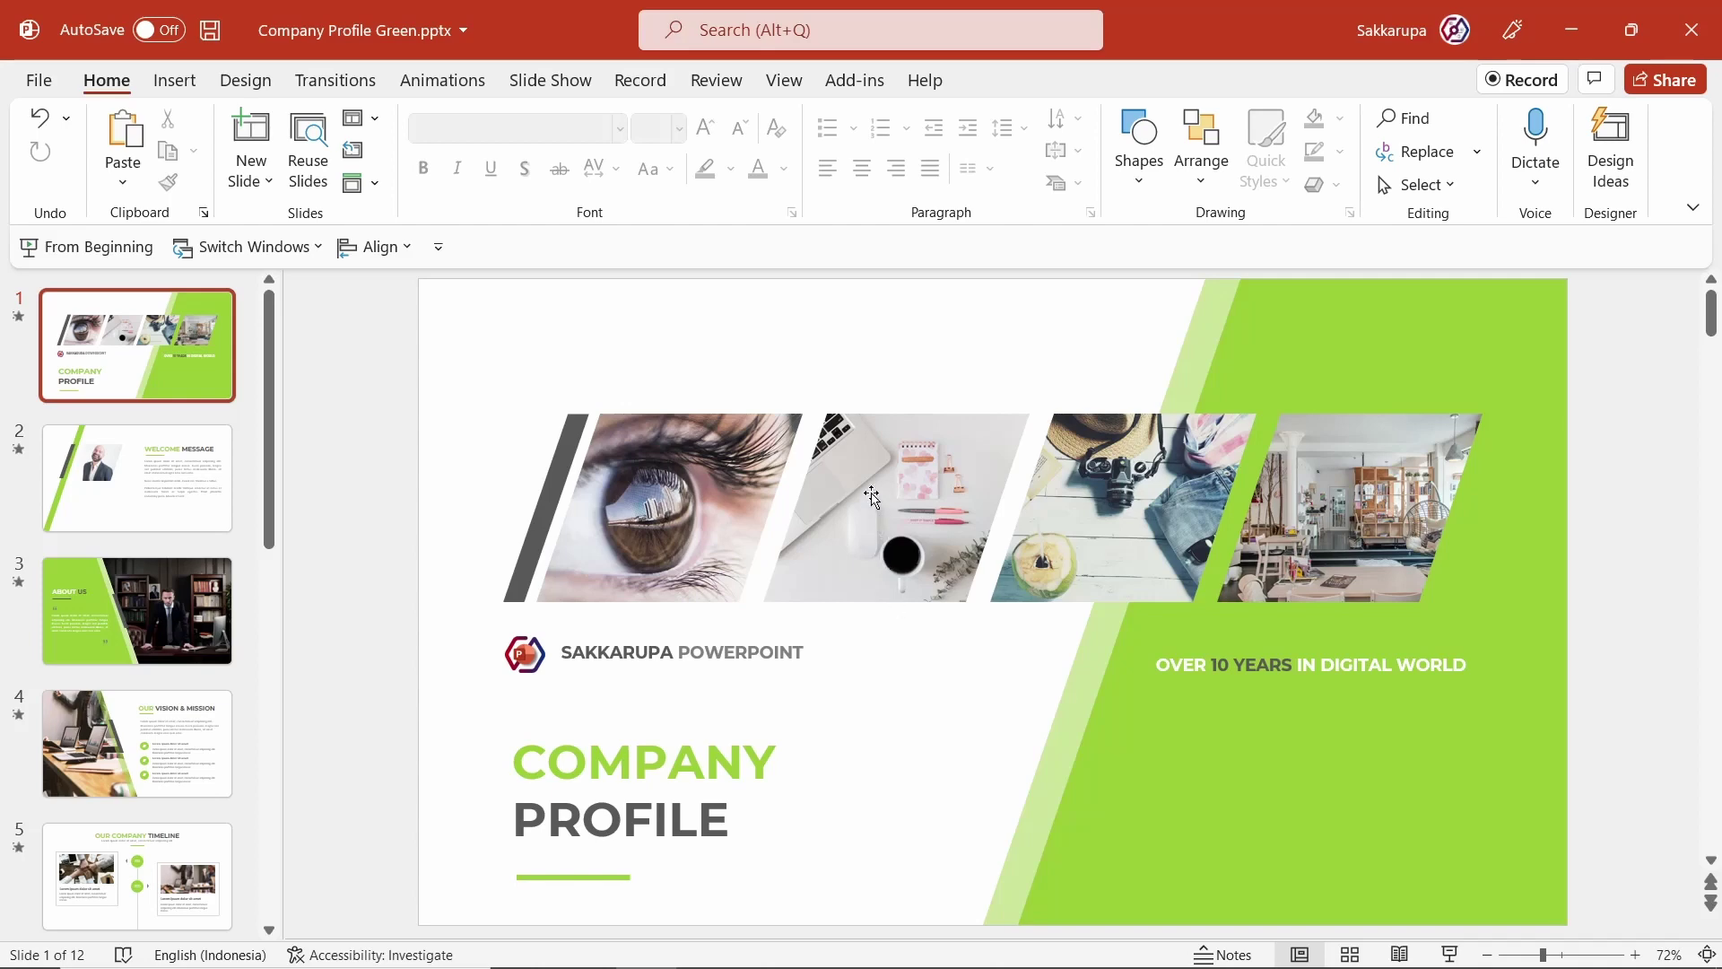
# Replace the laptop and notepad photo with a 'BUSINESS' online picture of people reviewing charts
pyautogui.rightClick(872, 496)
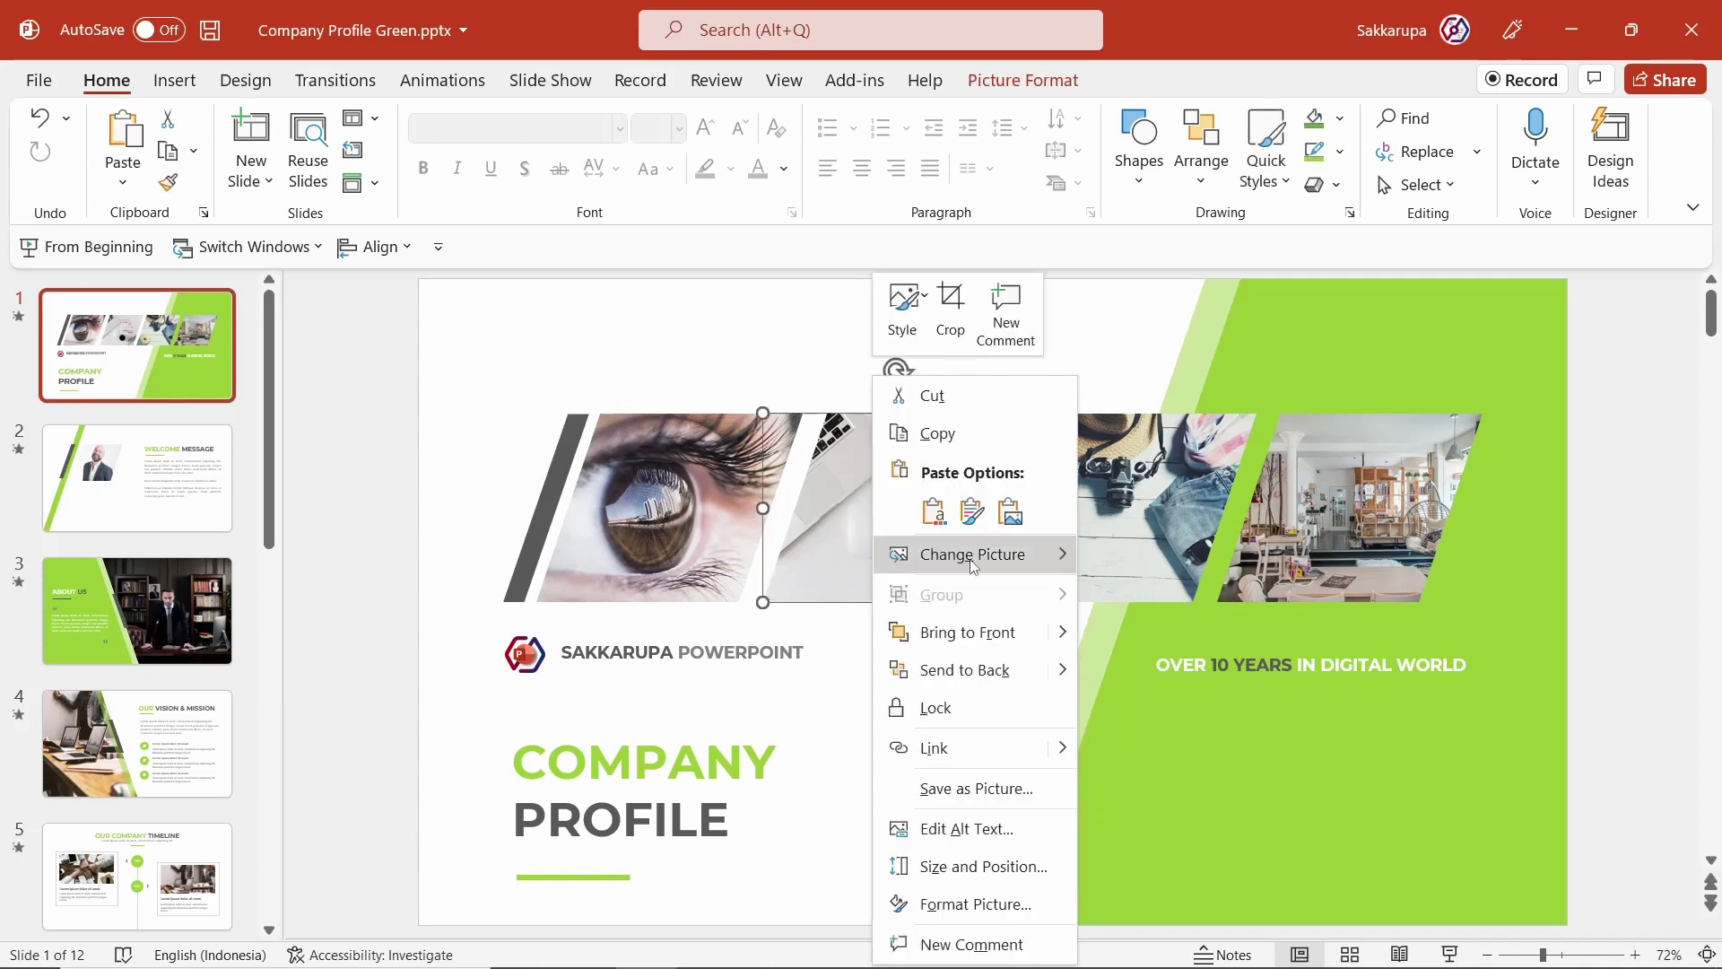
pyautogui.moveTo(972, 554)
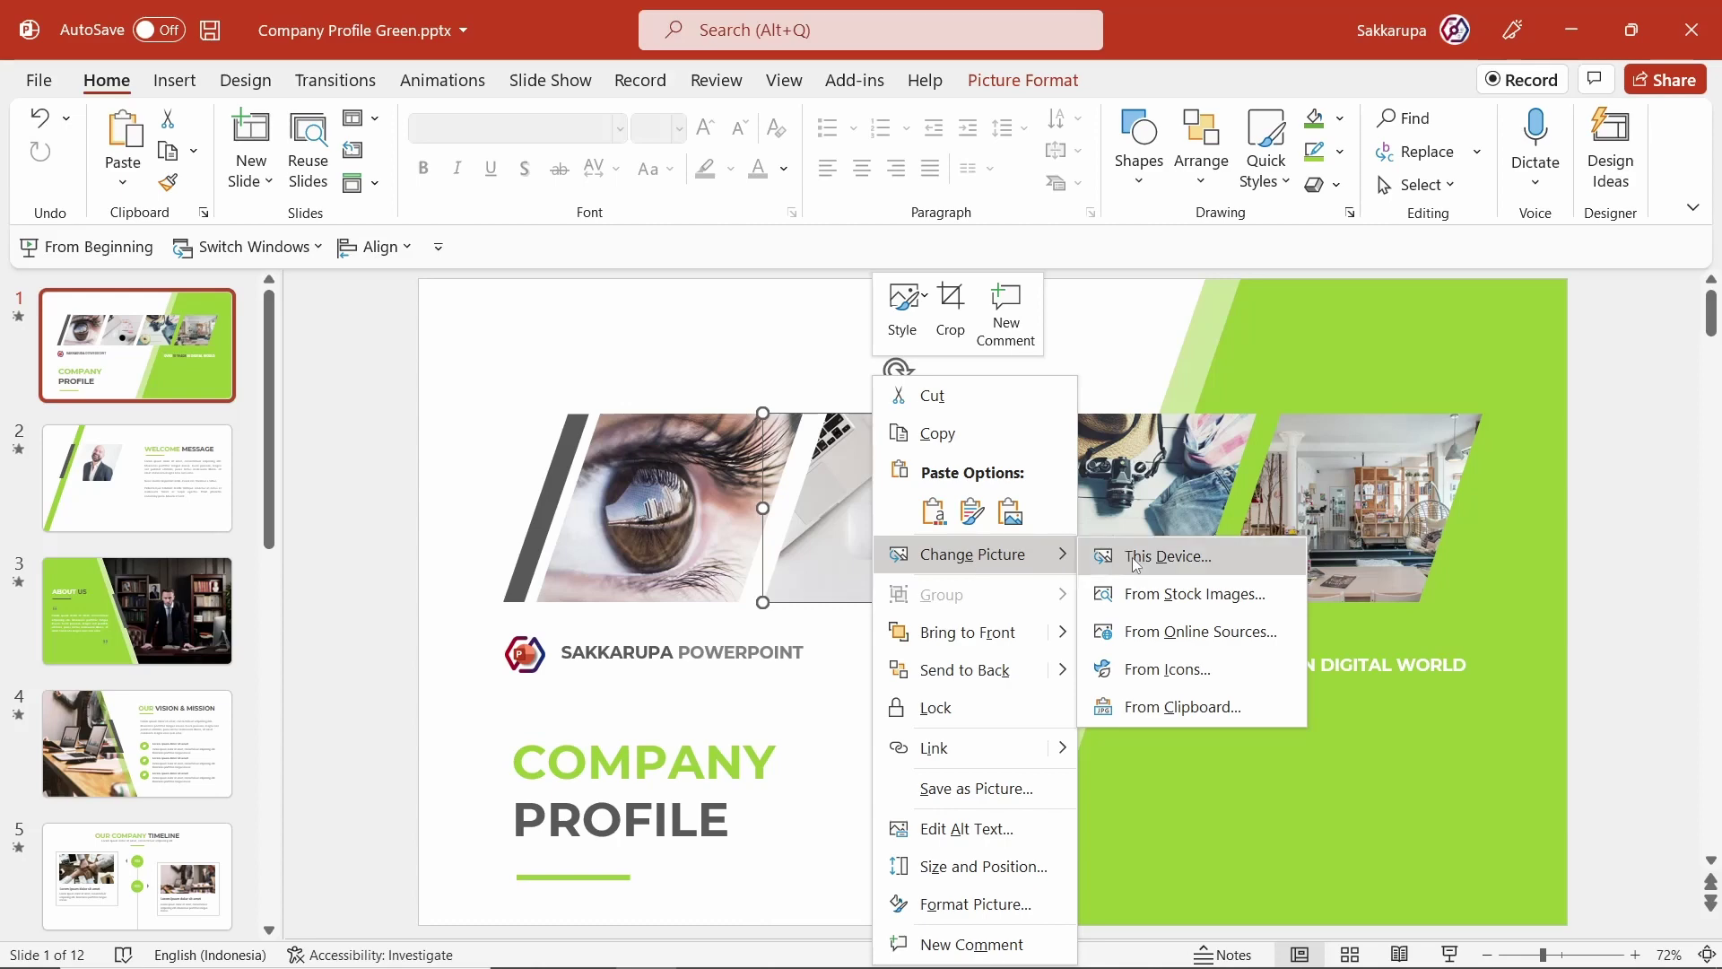
pyautogui.click(1269, 640)
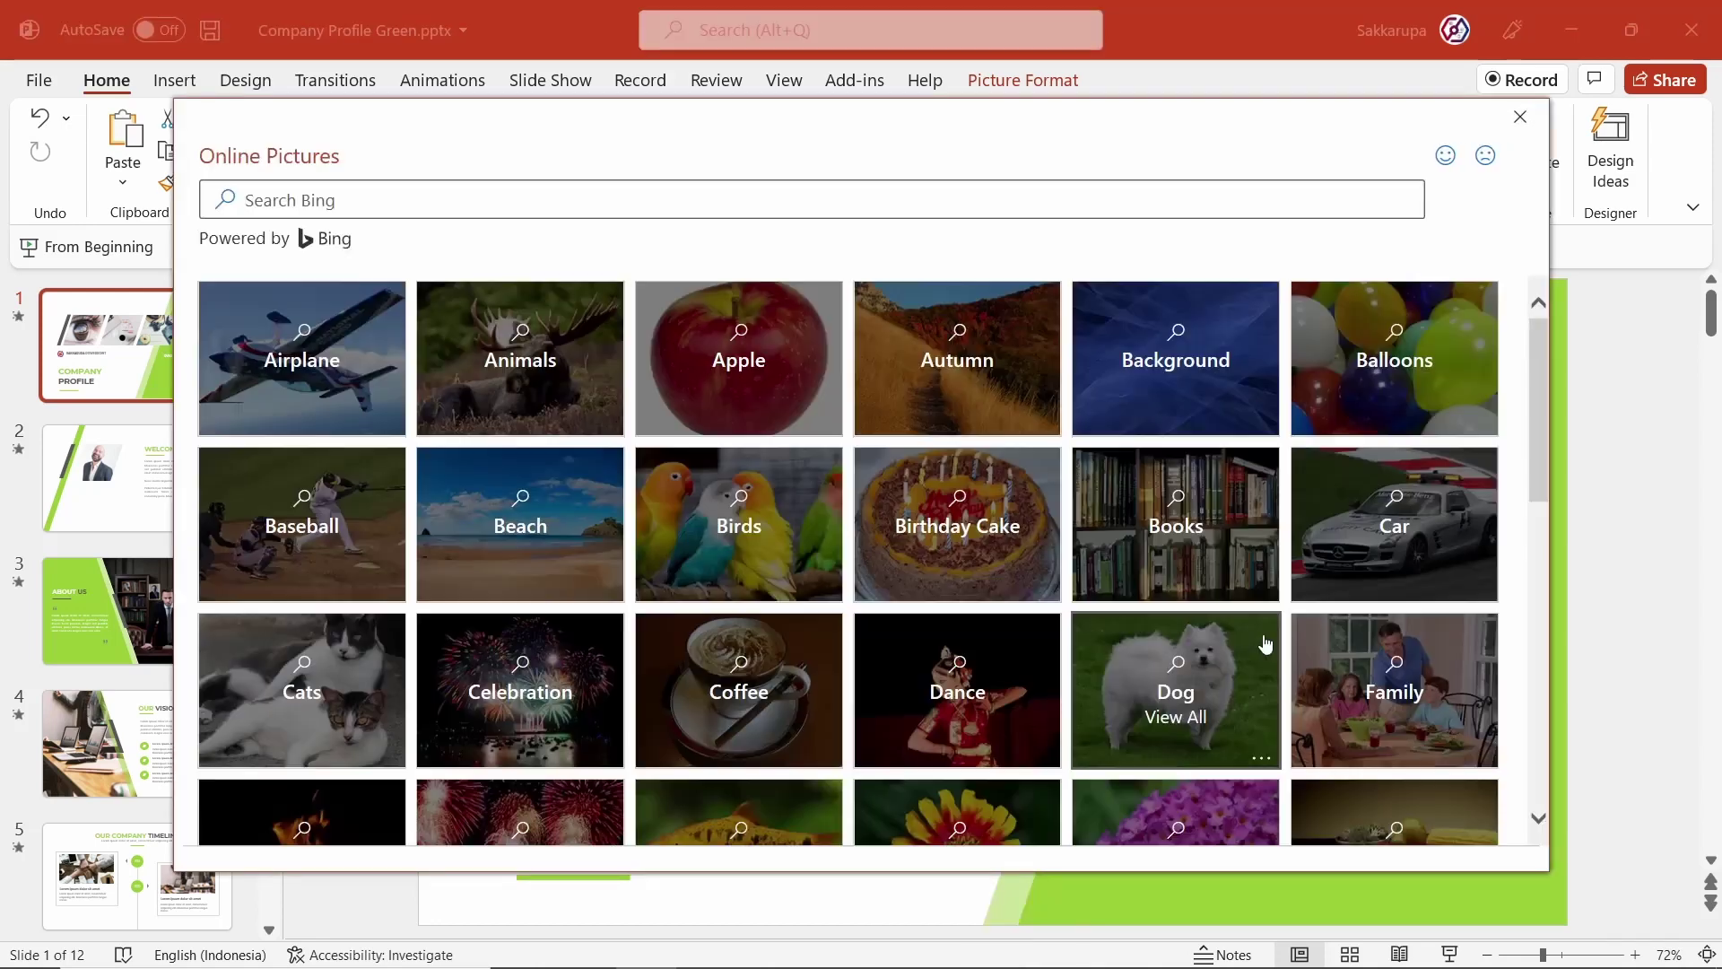
pyautogui.click(743, 214)
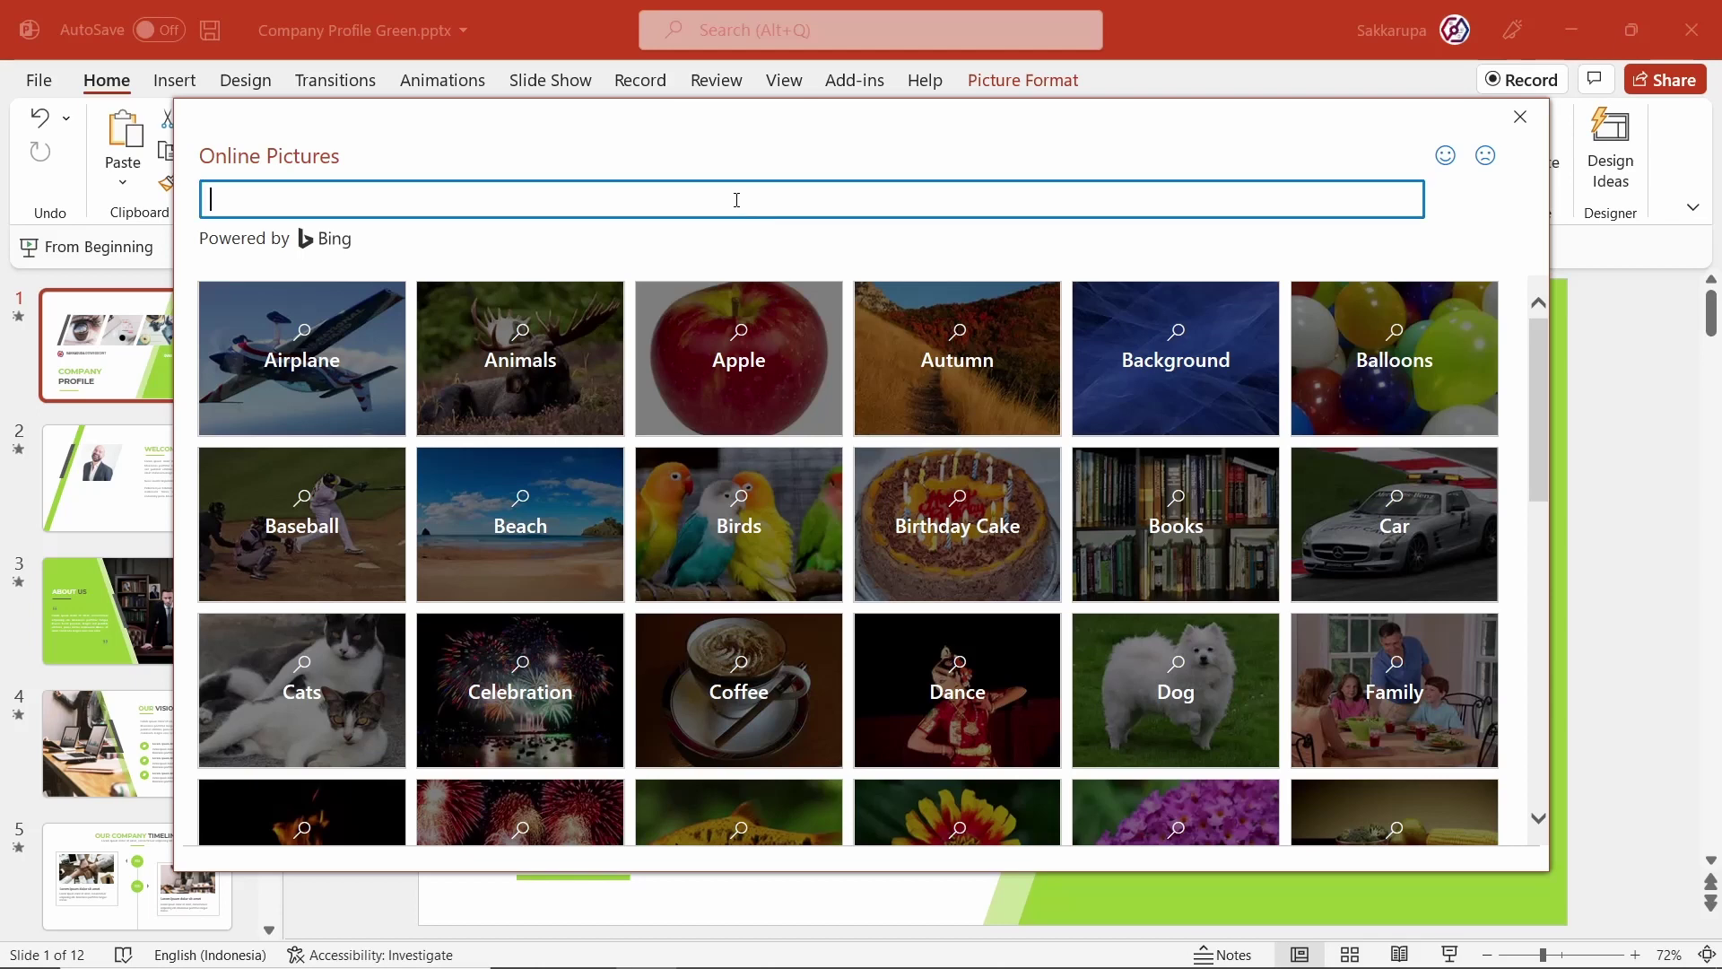
pyautogui.write('BUSINESS')
pyautogui.press('Return')
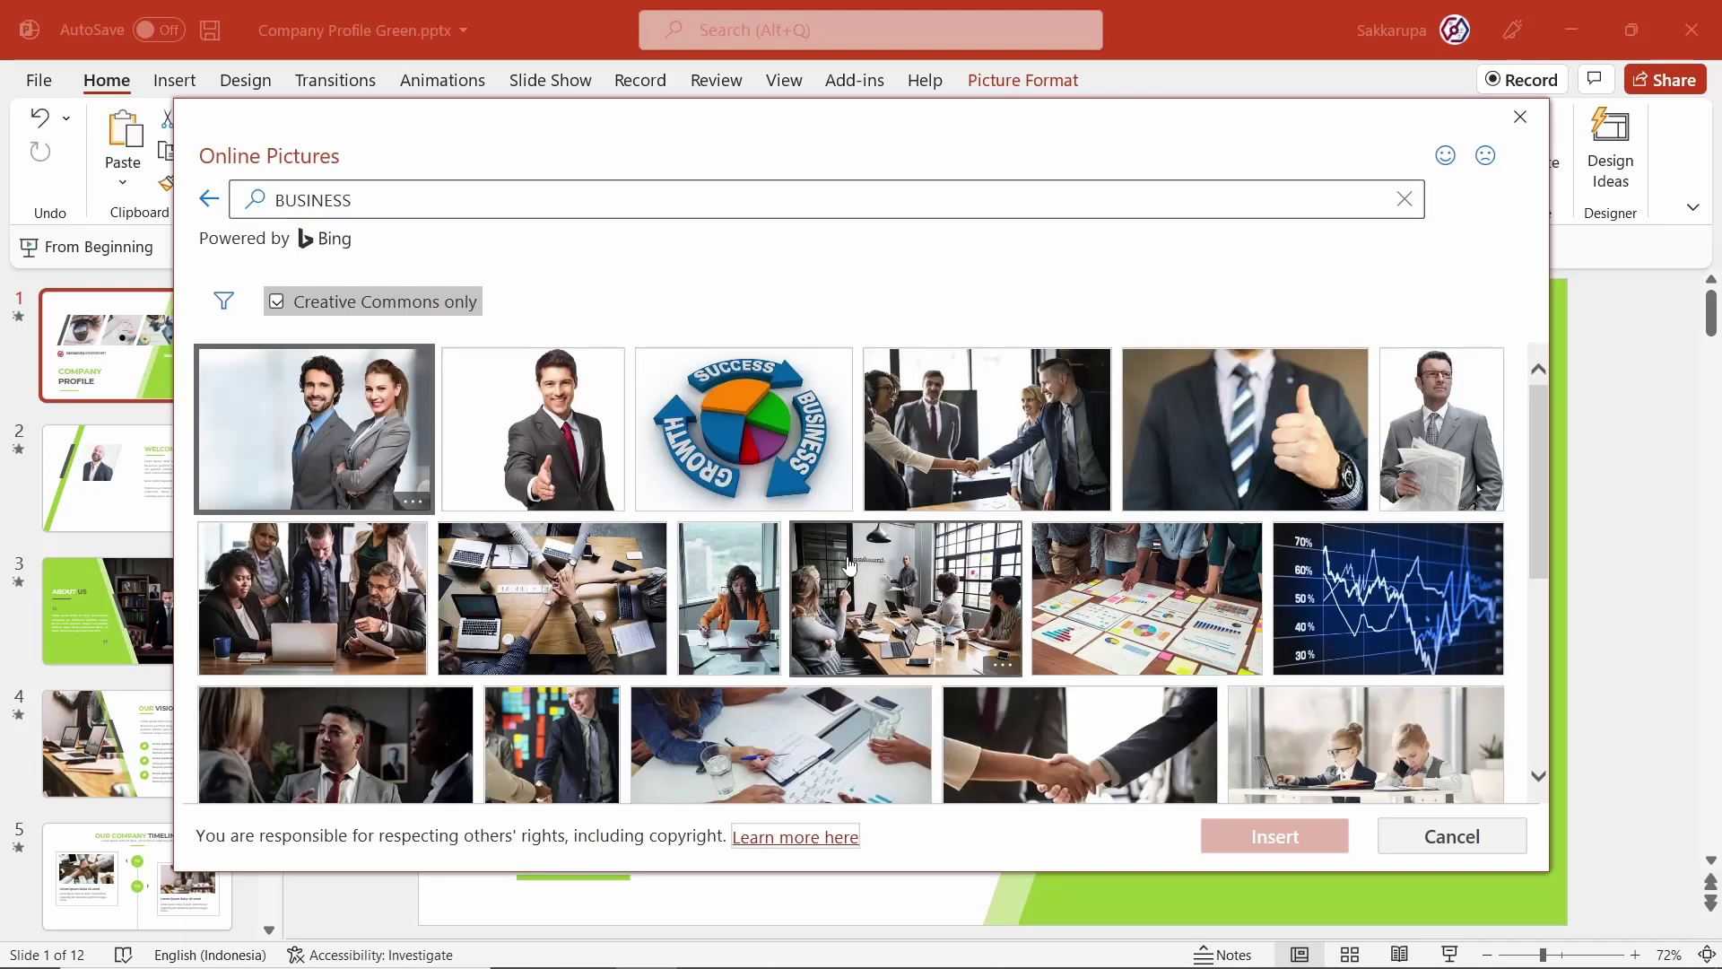
pyautogui.click(1172, 605)
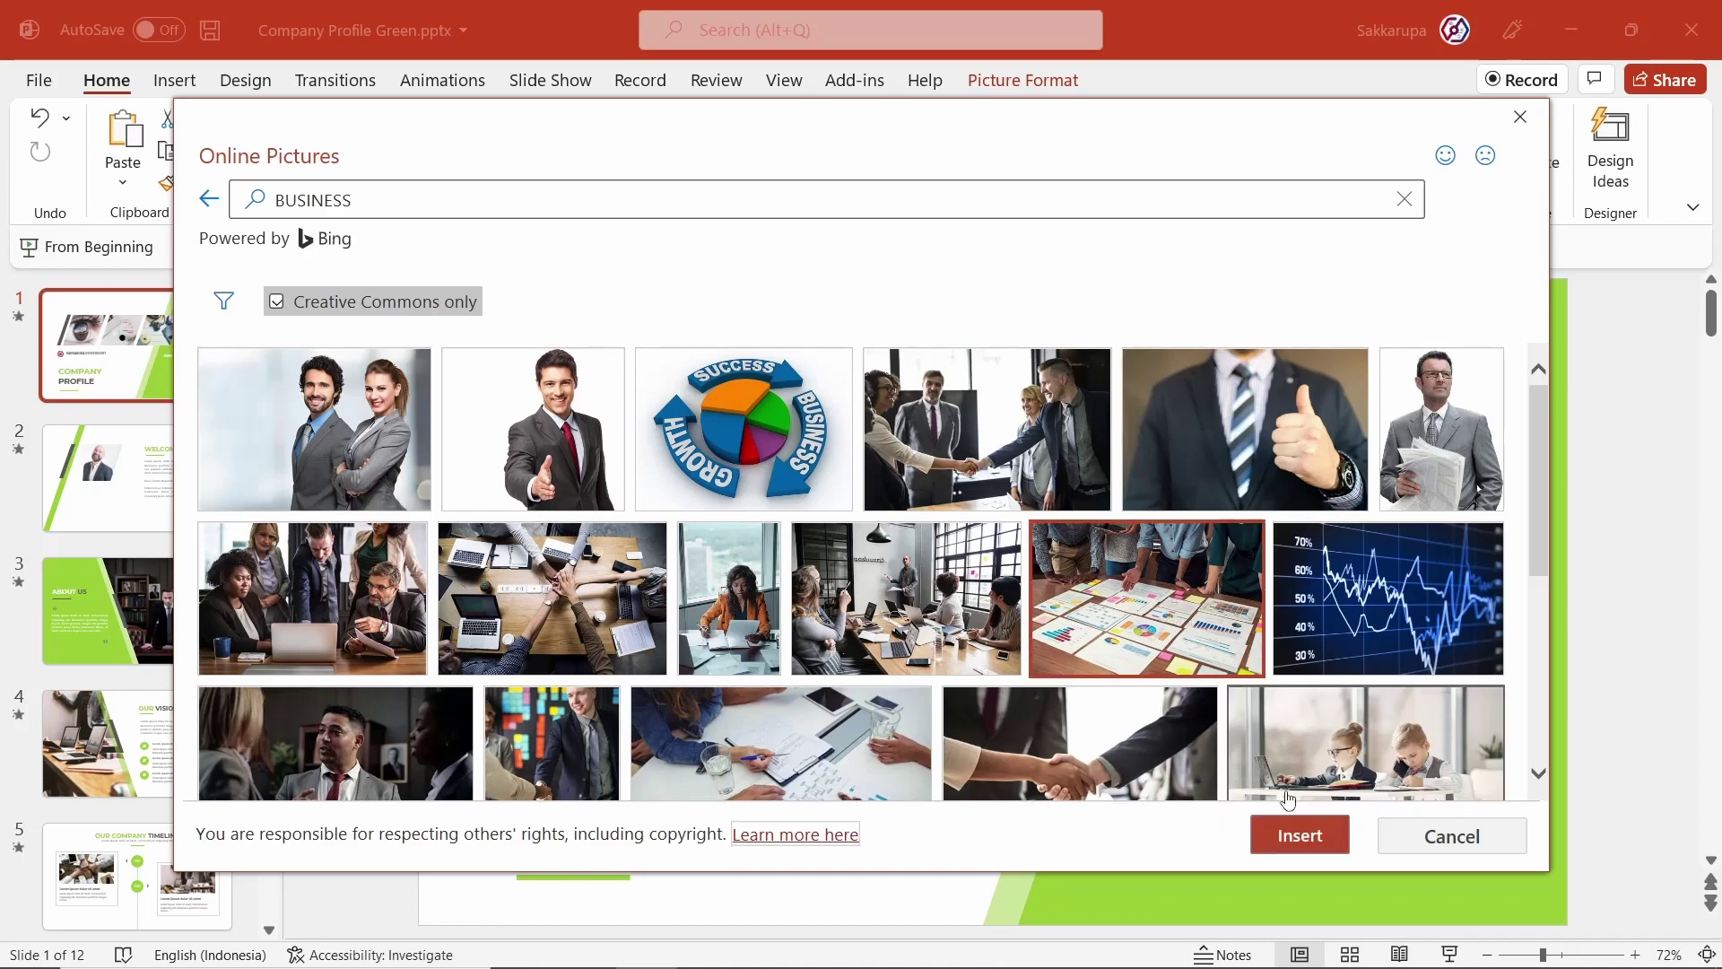
pyautogui.click(1300, 834)
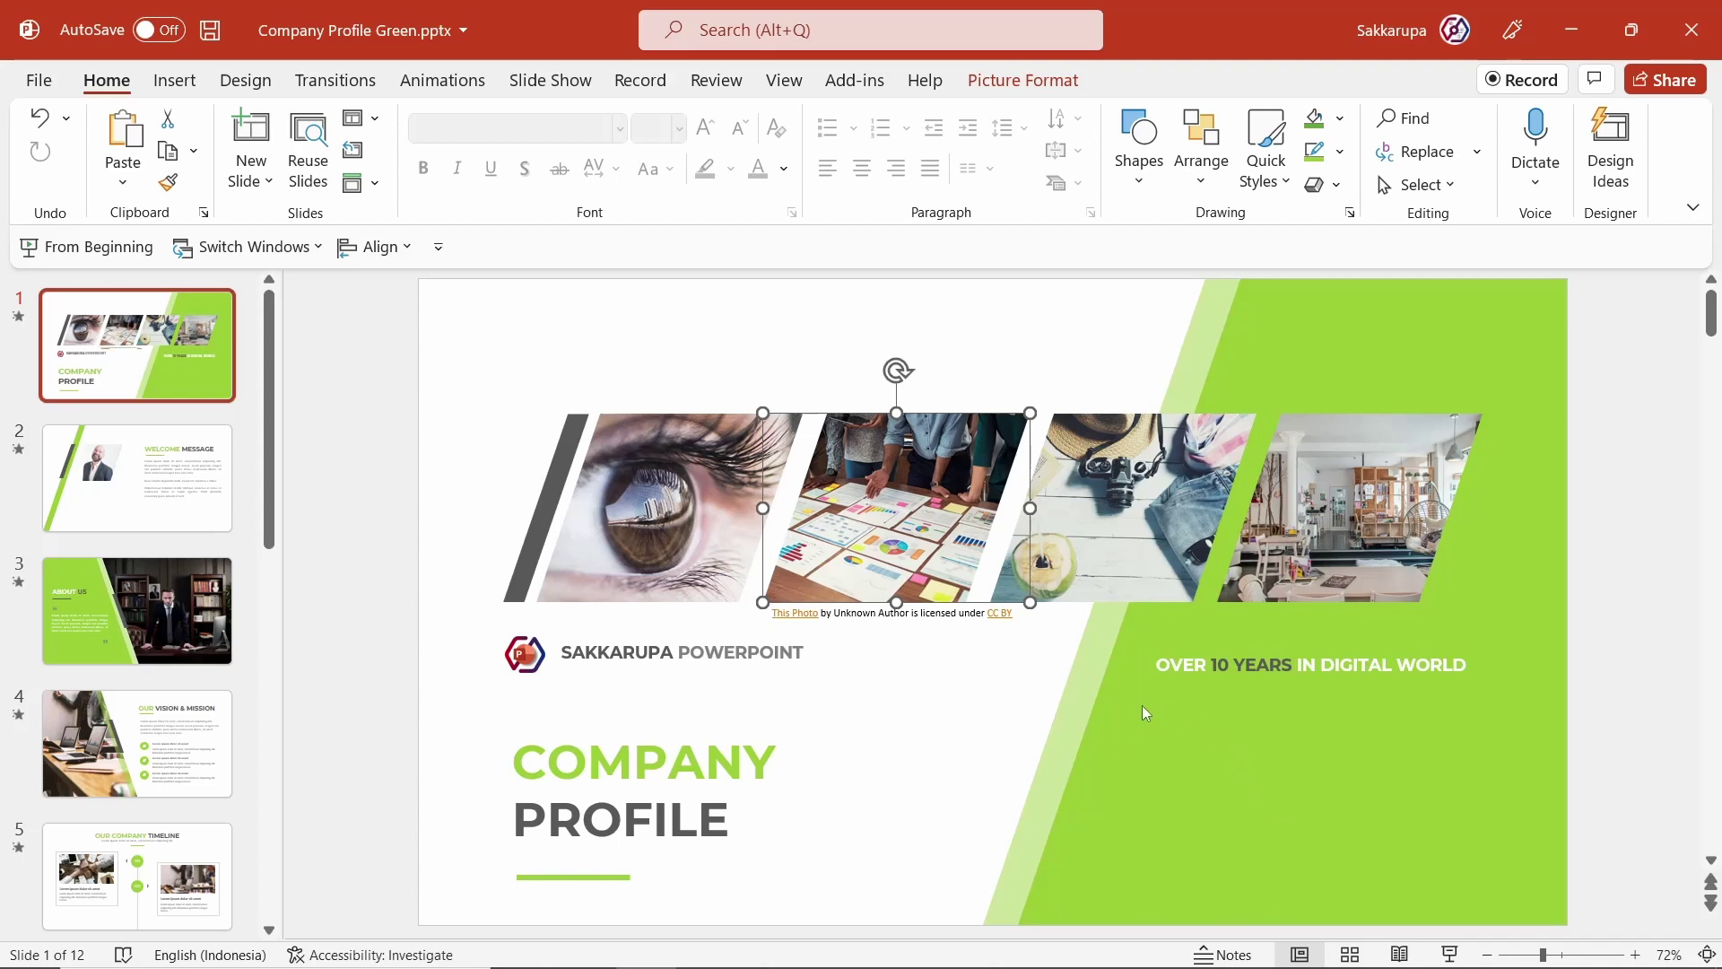
# Crop to reposition the charts photo in its frame and delete the photo-credit caption
pyautogui.click(1026, 79)
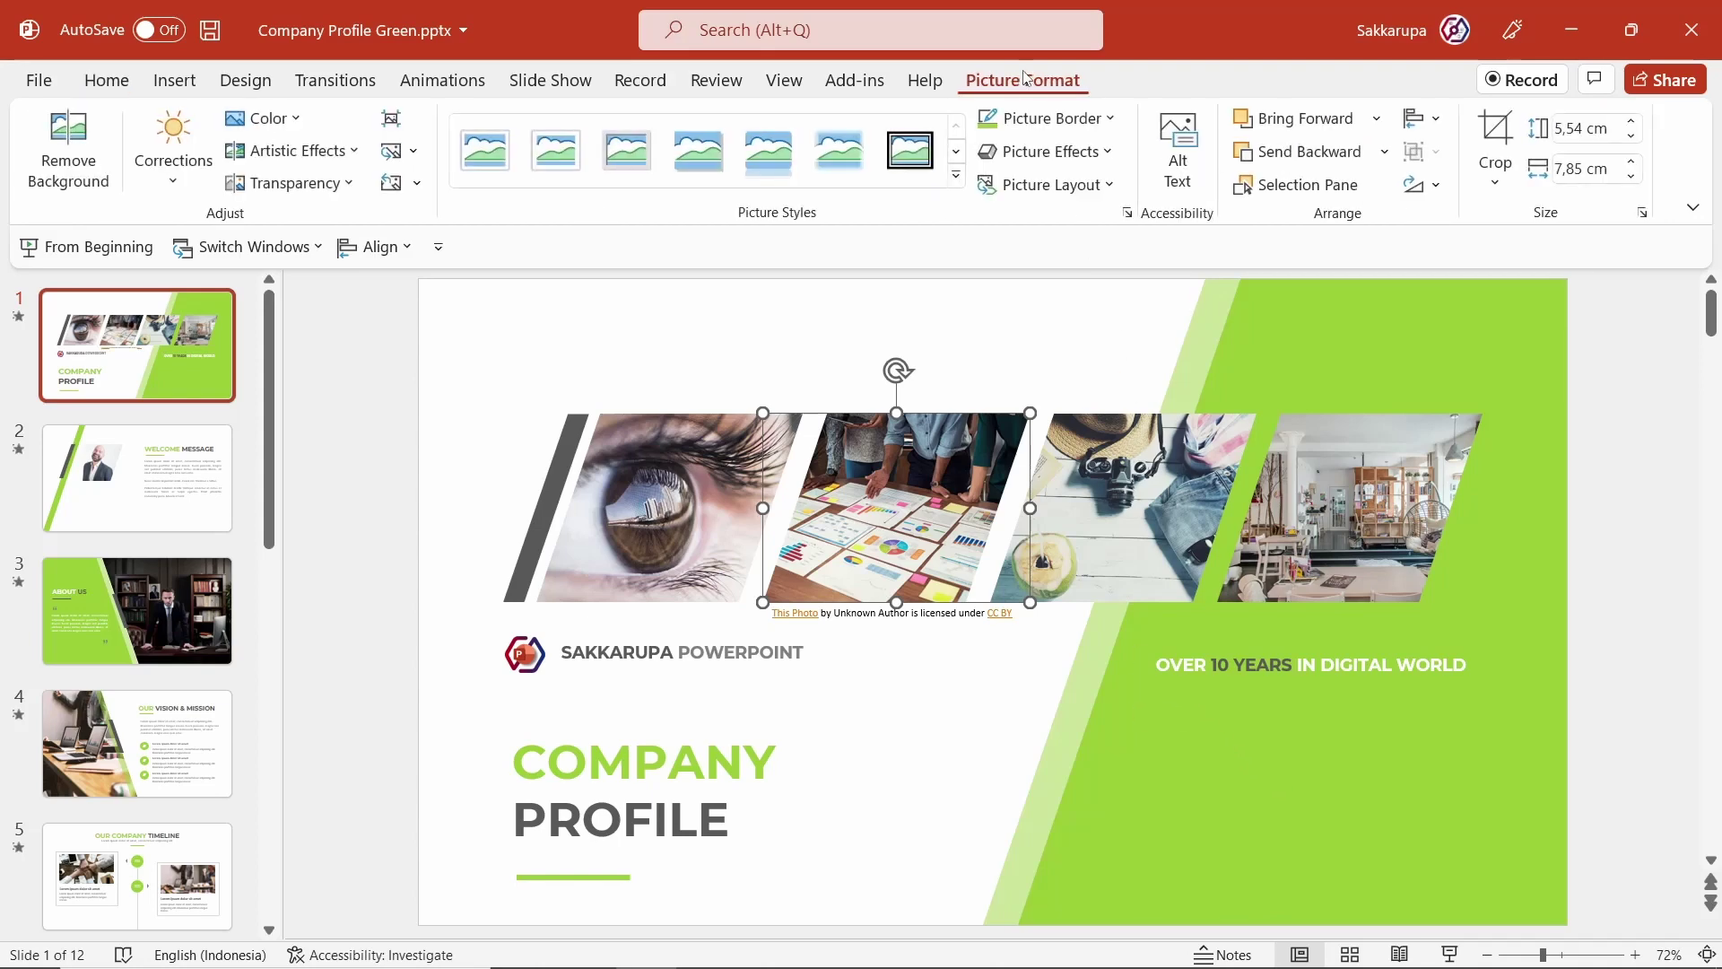
pyautogui.click(1500, 125)
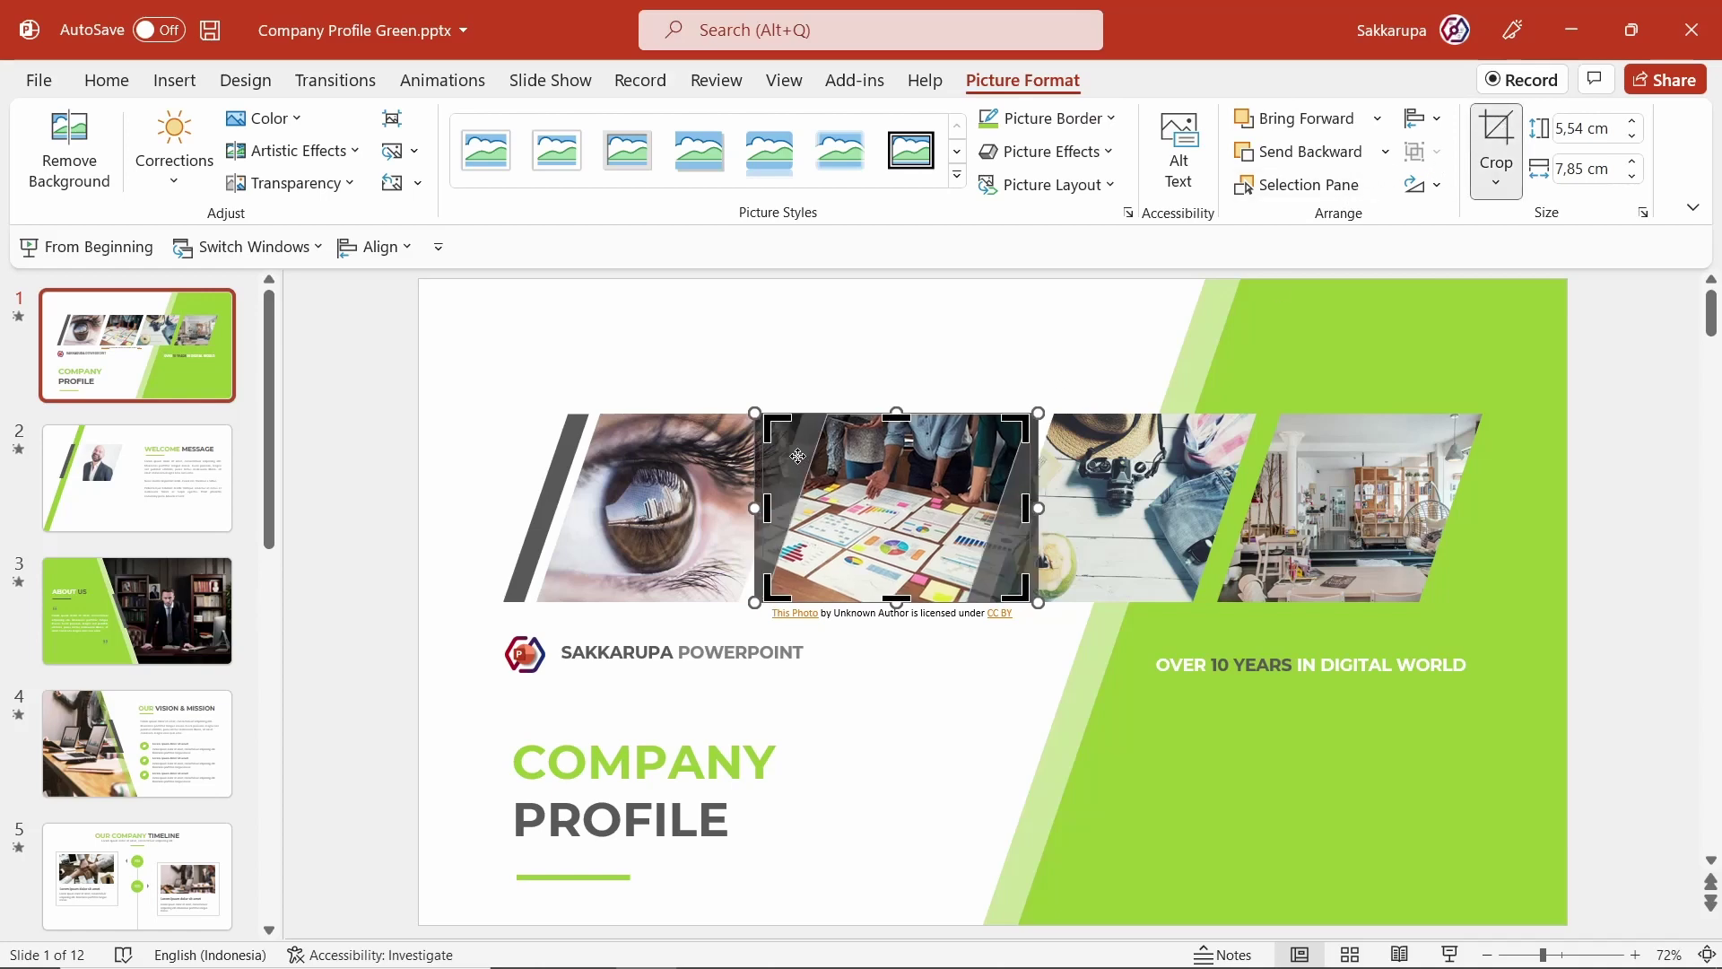
pyautogui.moveTo(798, 458); pyautogui.dragTo(806, 458)
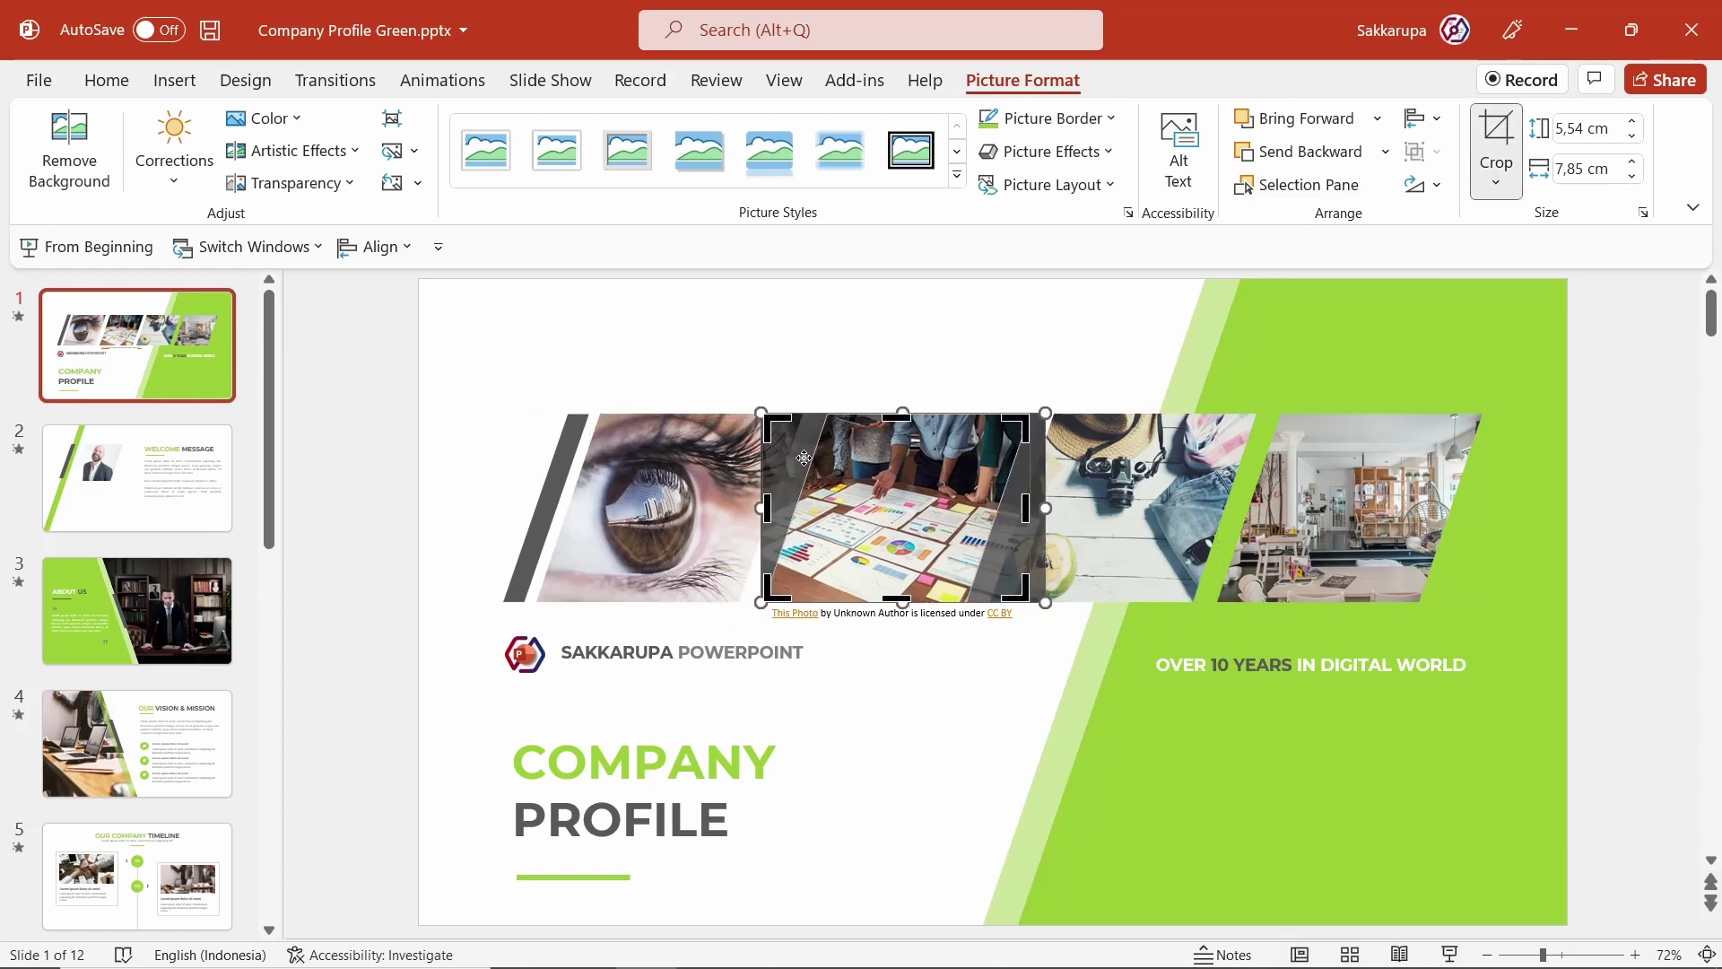
pyautogui.click(1044, 359)
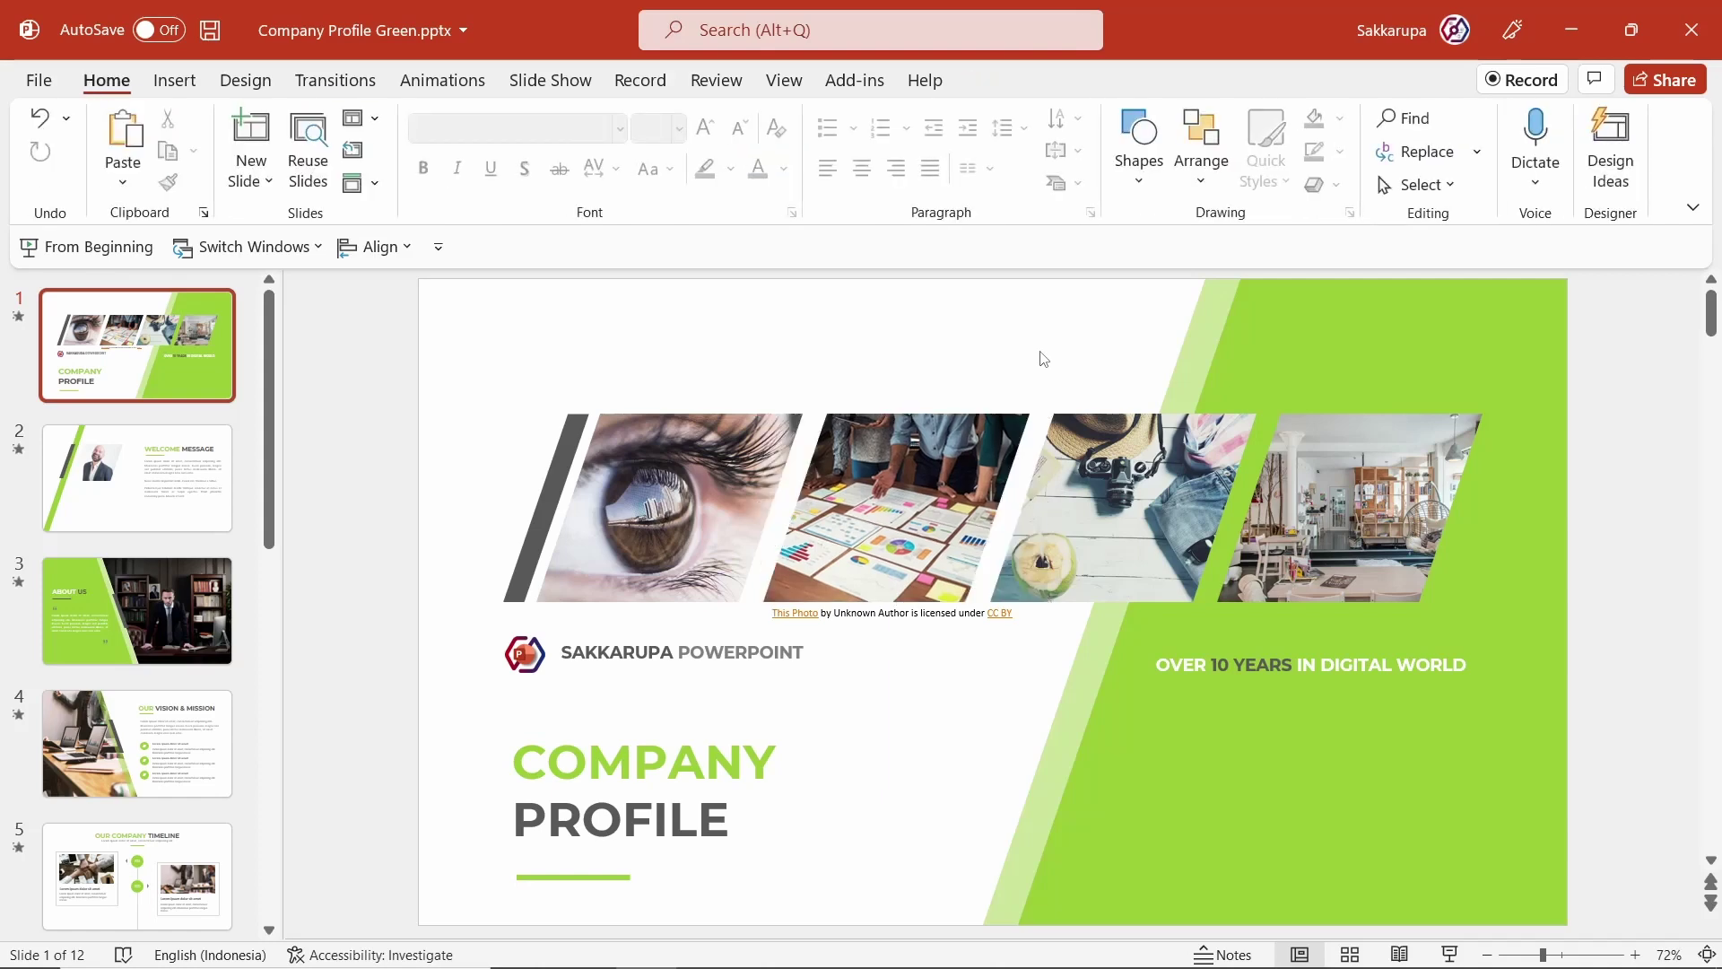
pyautogui.click(884, 619)
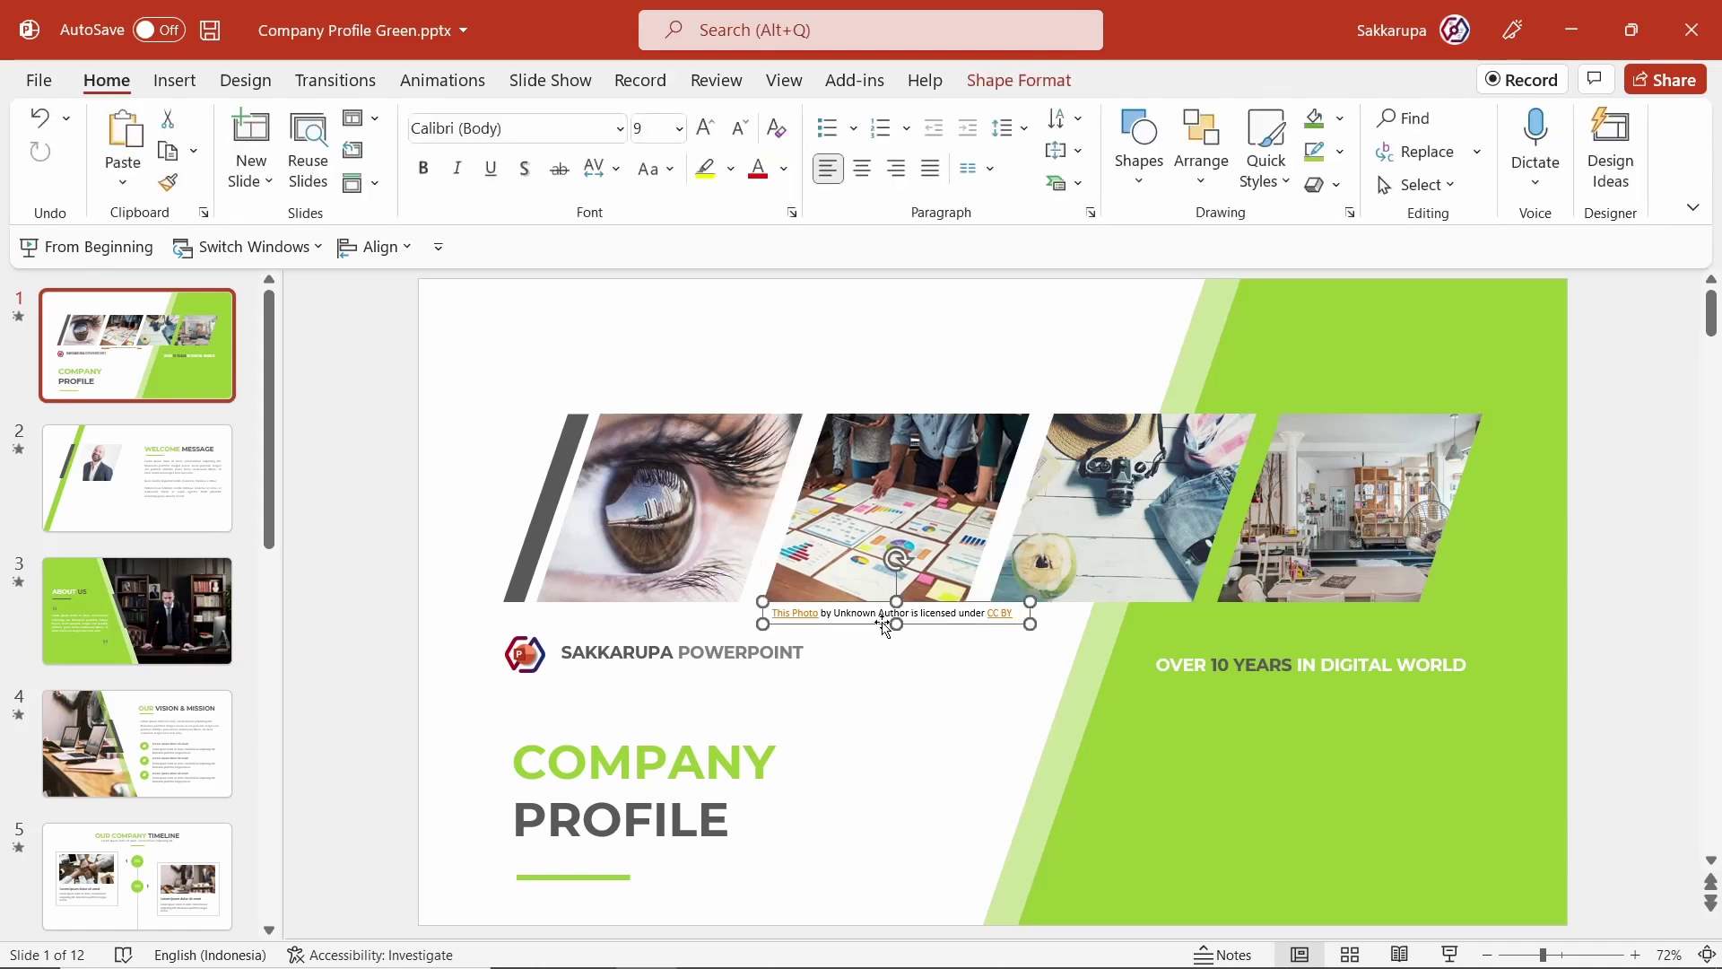
pyautogui.press('Delete')
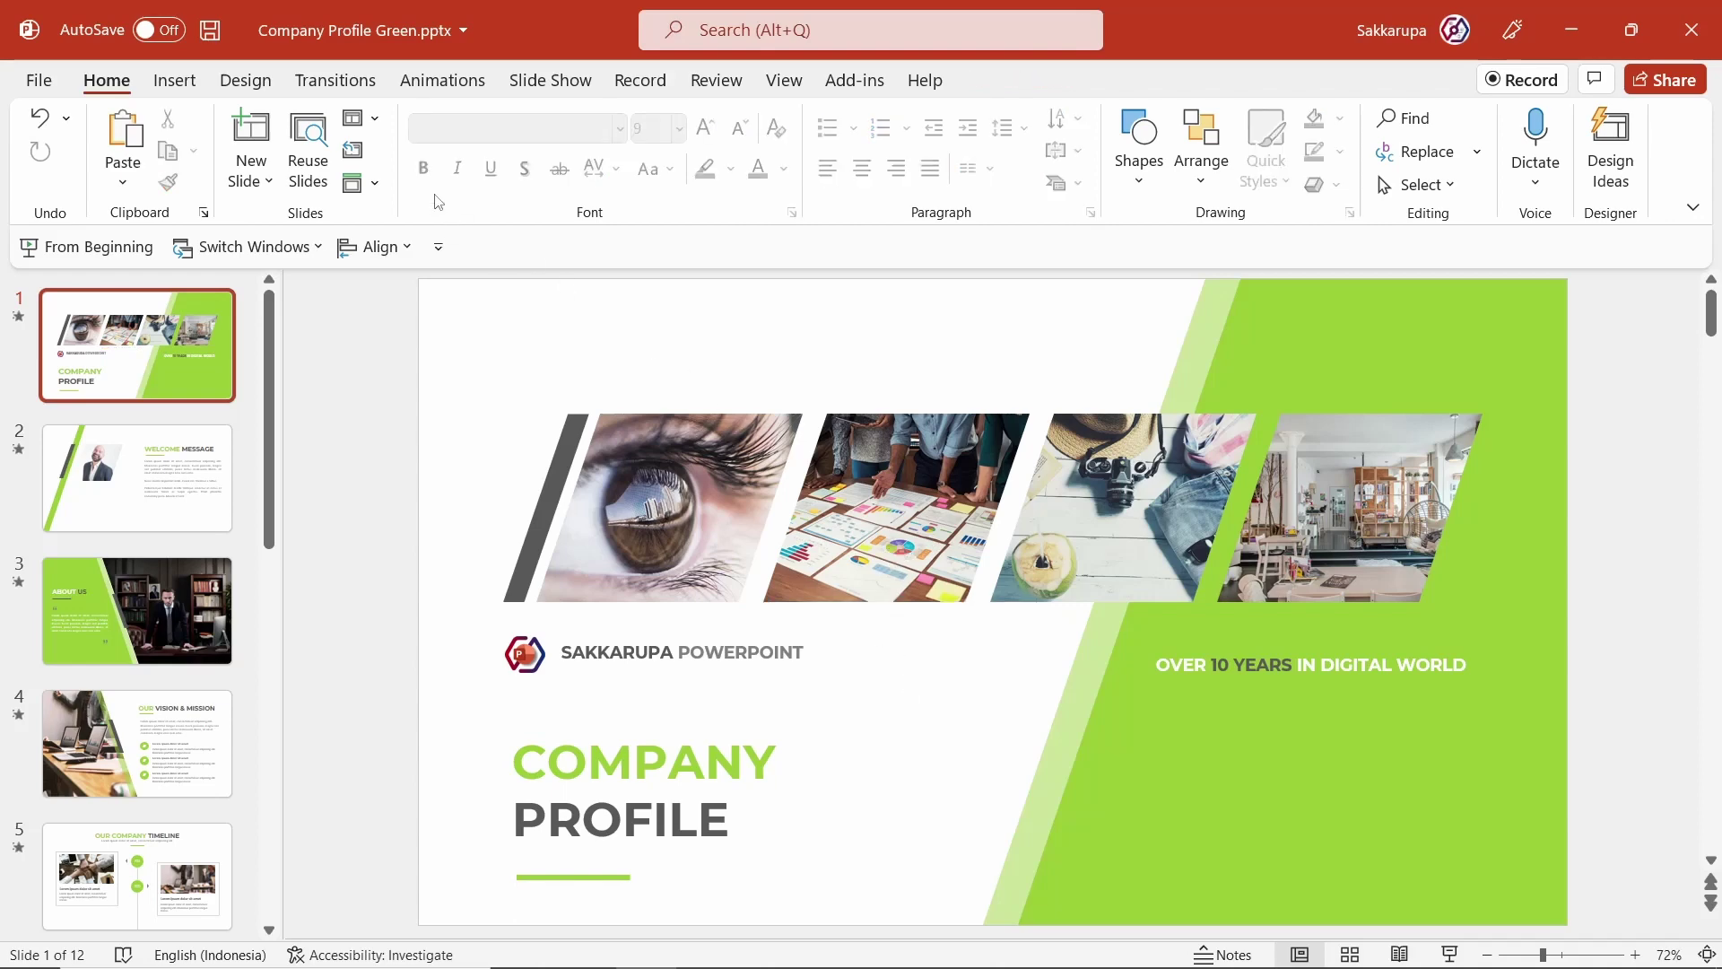
# Check the slide layout list without changing it, then switch to the View ribbon
pyautogui.click(375, 130)
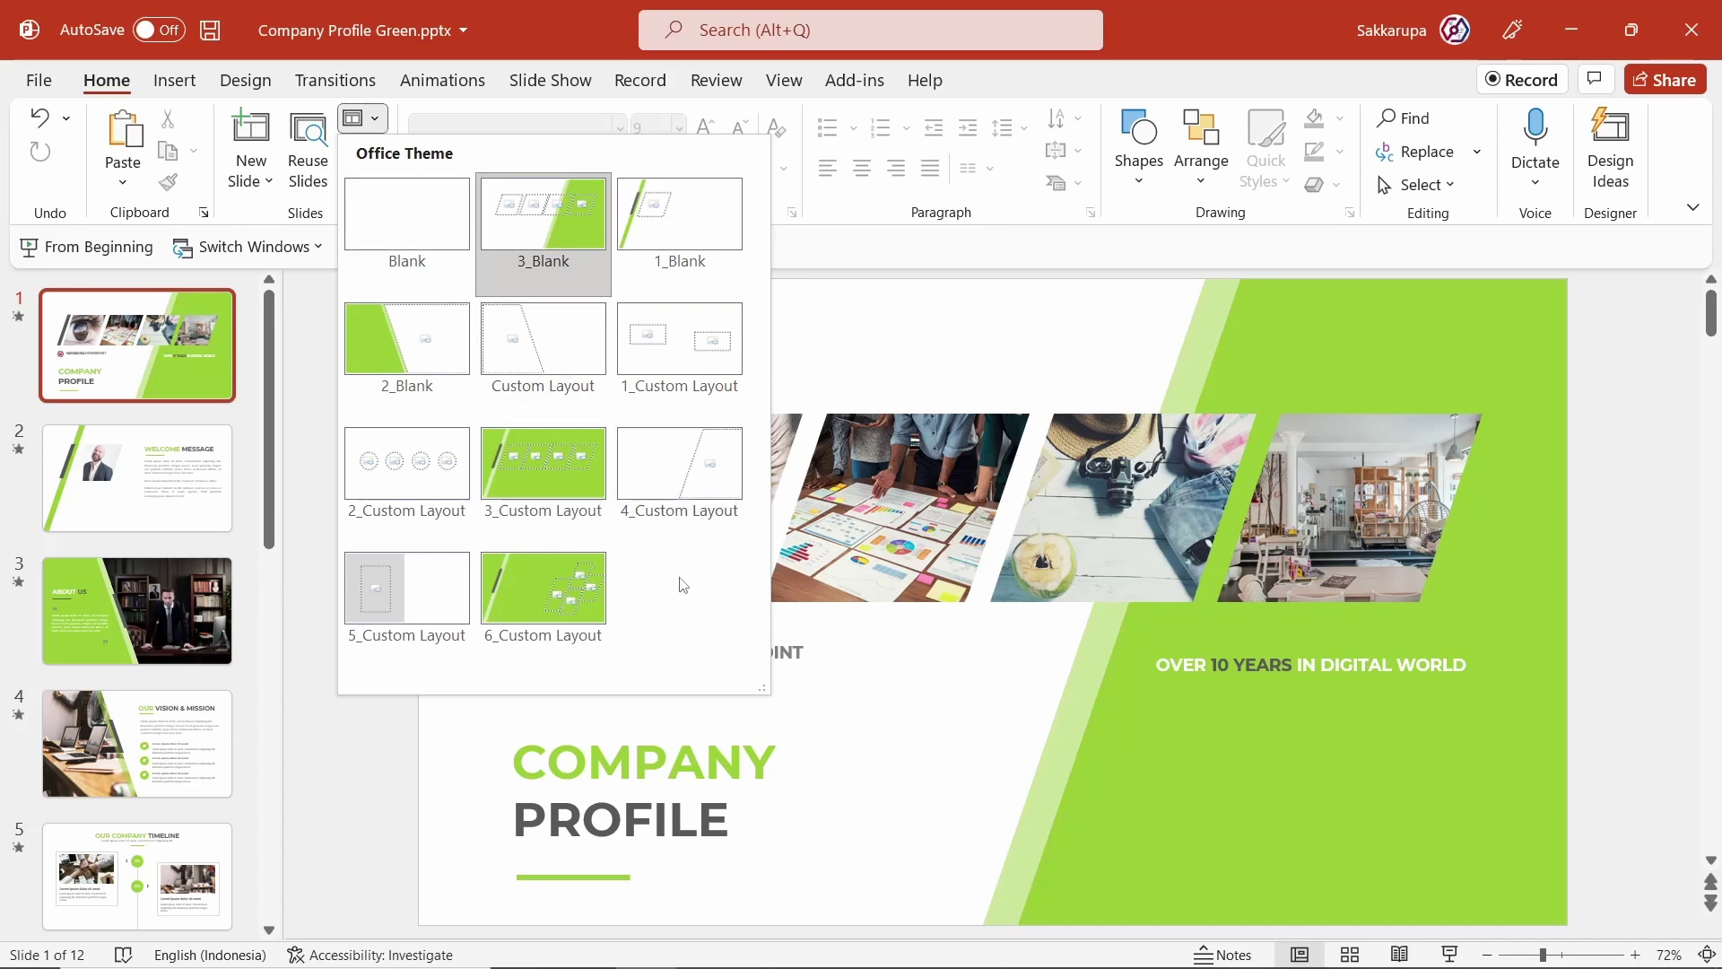
pyautogui.click(419, 709)
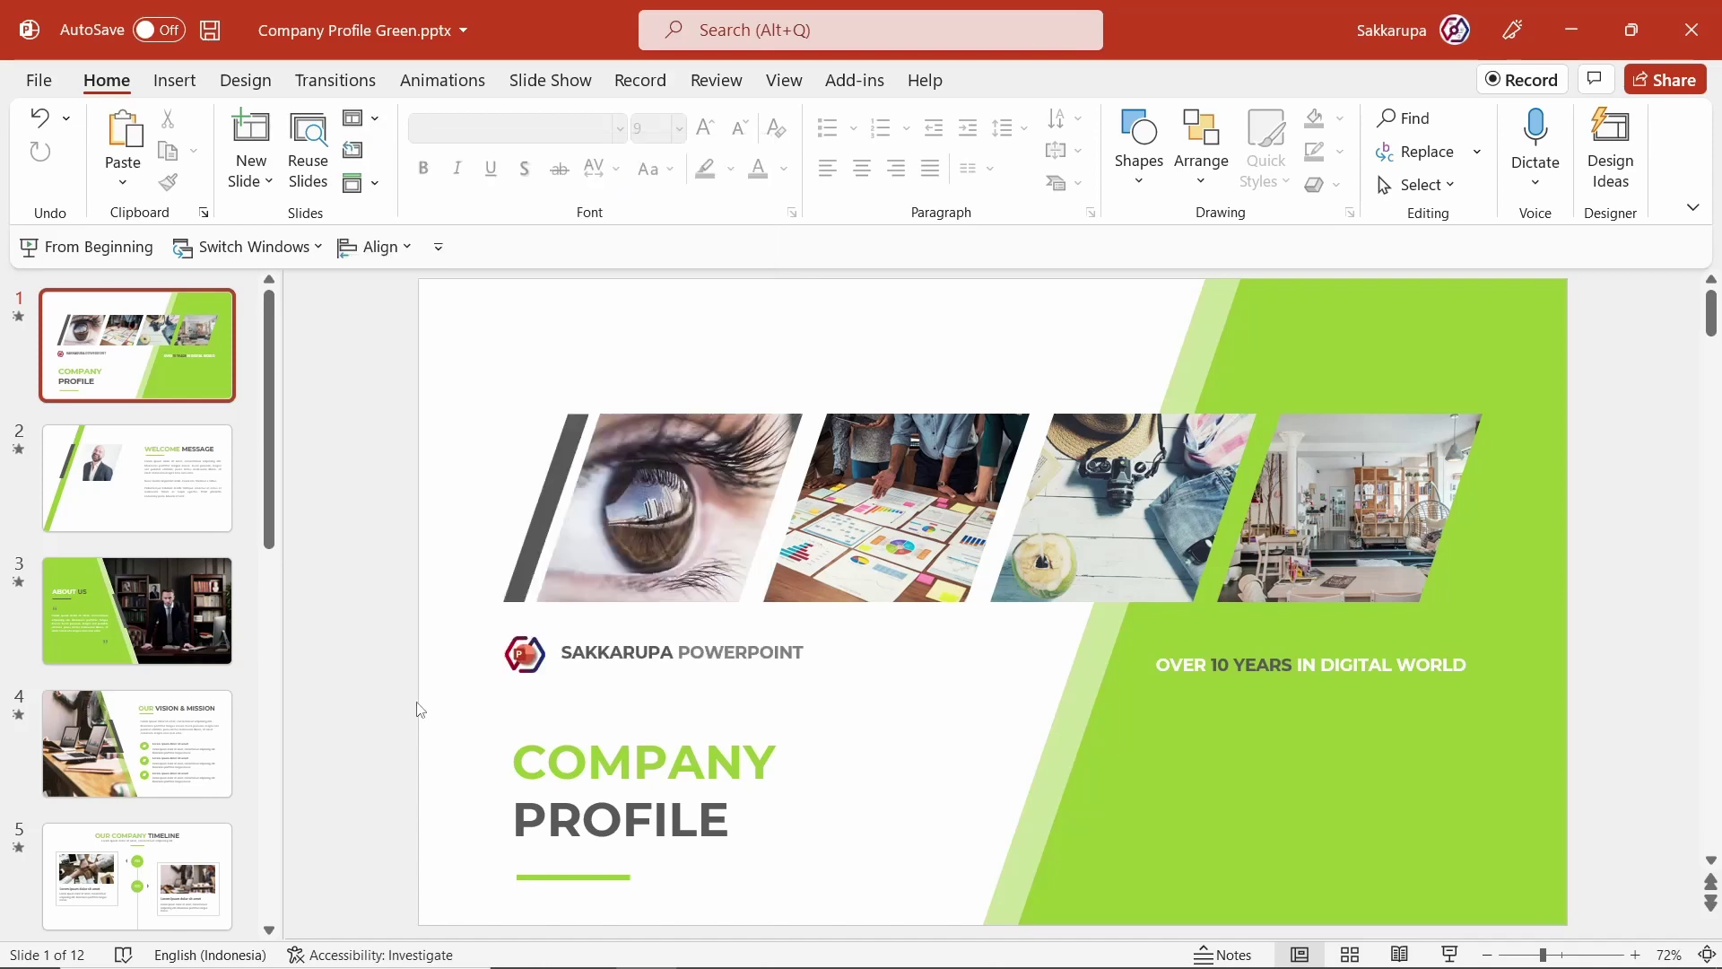
pyautogui.click(773, 93)
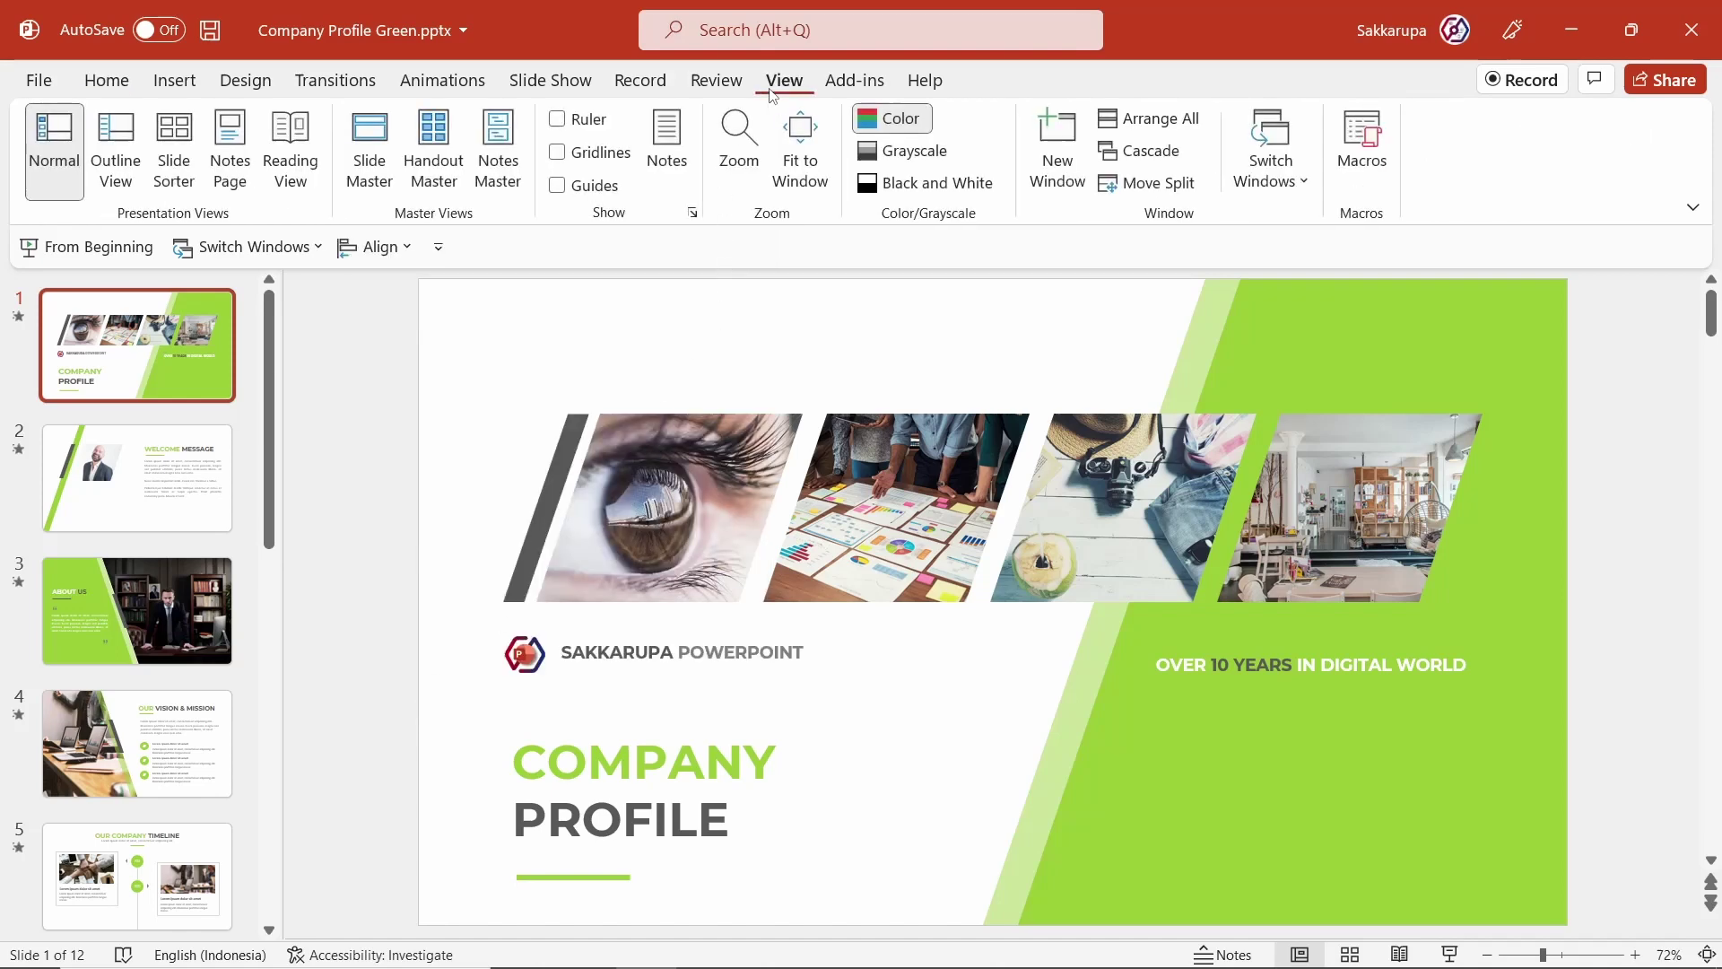
pyautogui.click(367, 161)
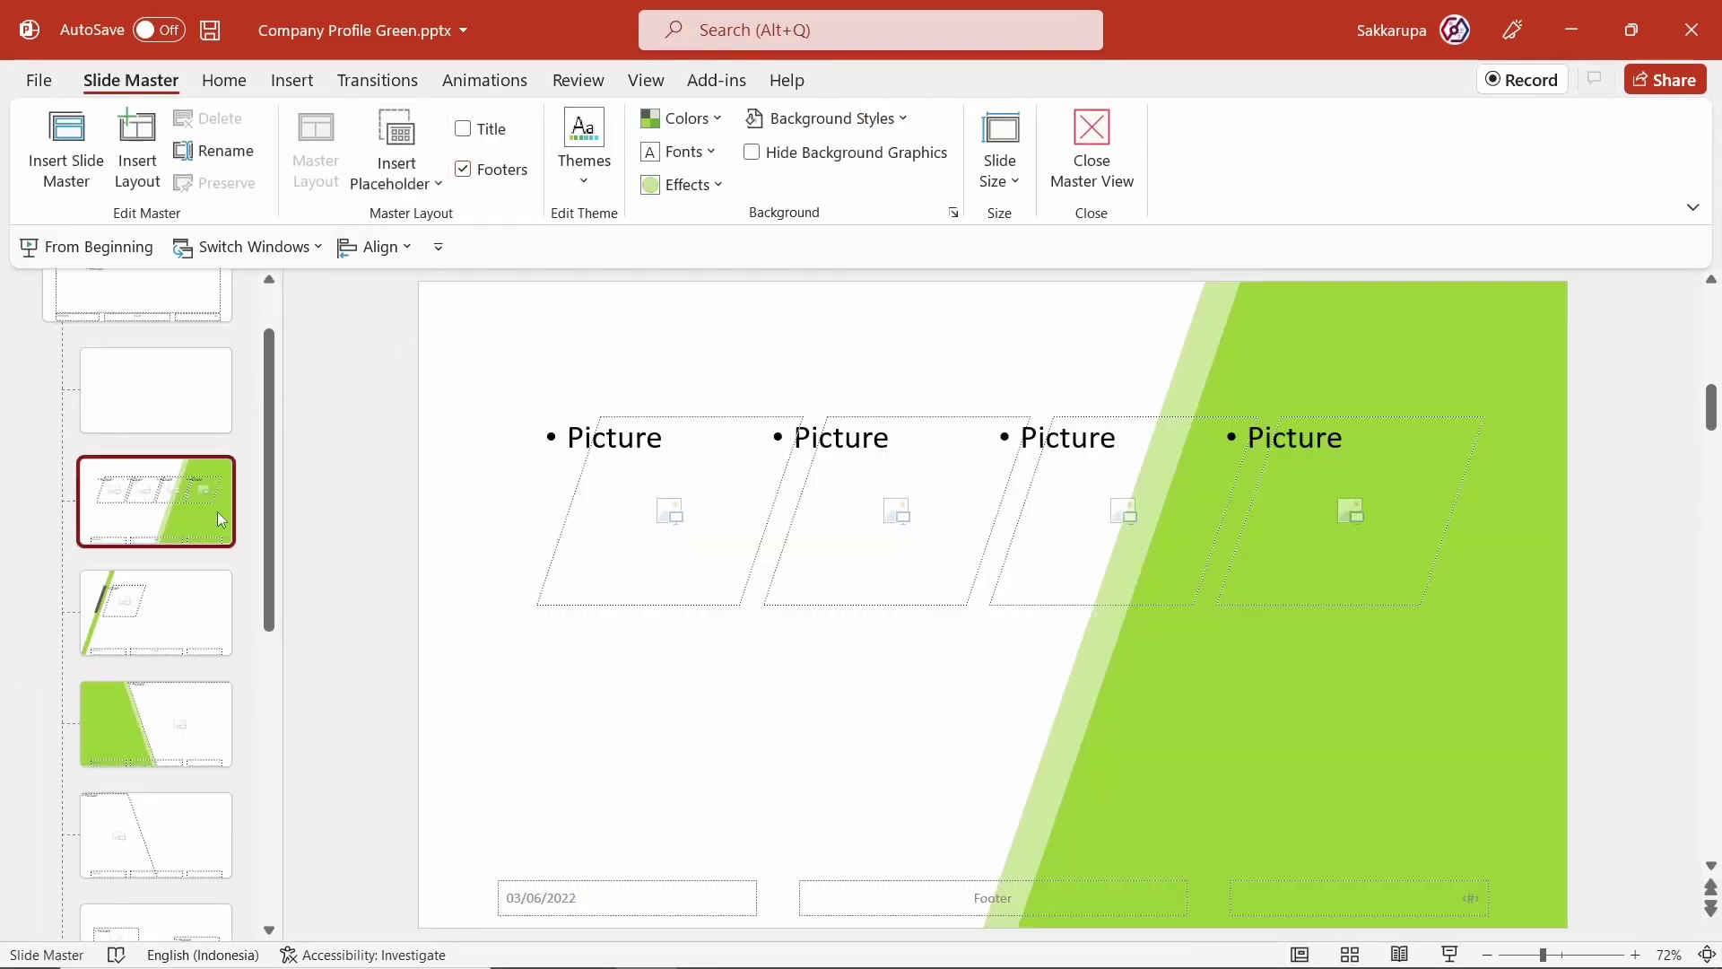
pyautogui.scroll(-2, 217, 518)
pyautogui.click(192, 502)
pyautogui.click(170, 606)
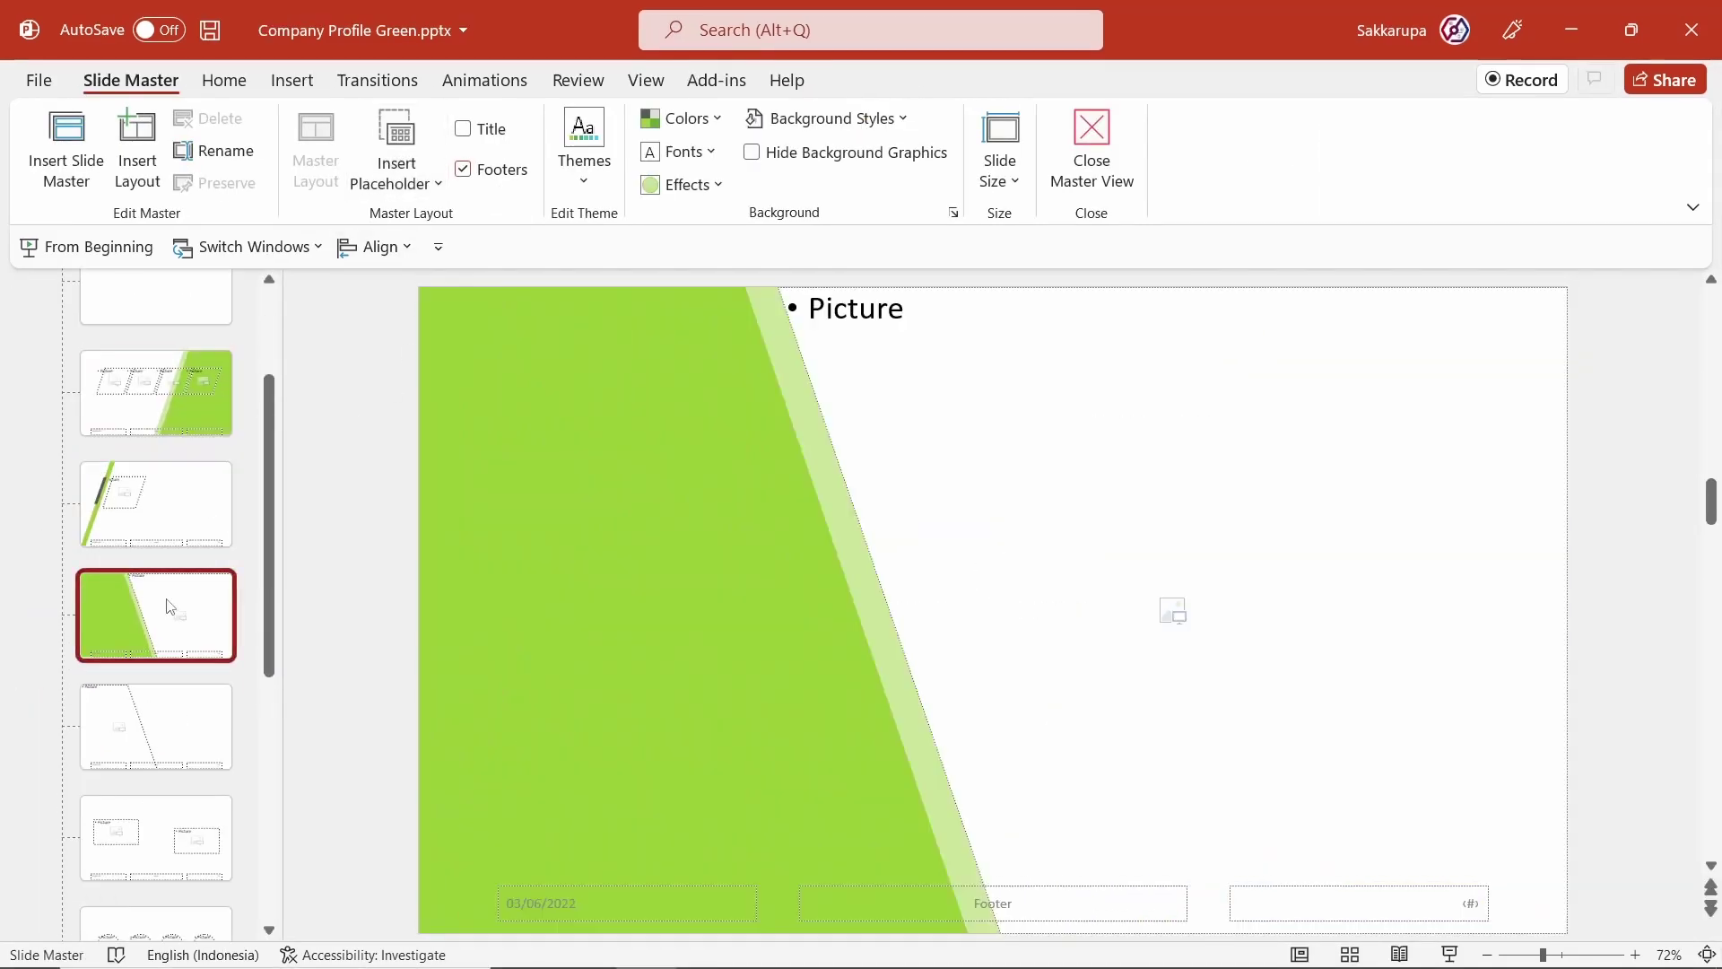
pyautogui.click(185, 692)
pyautogui.scroll(-2, 189, 693)
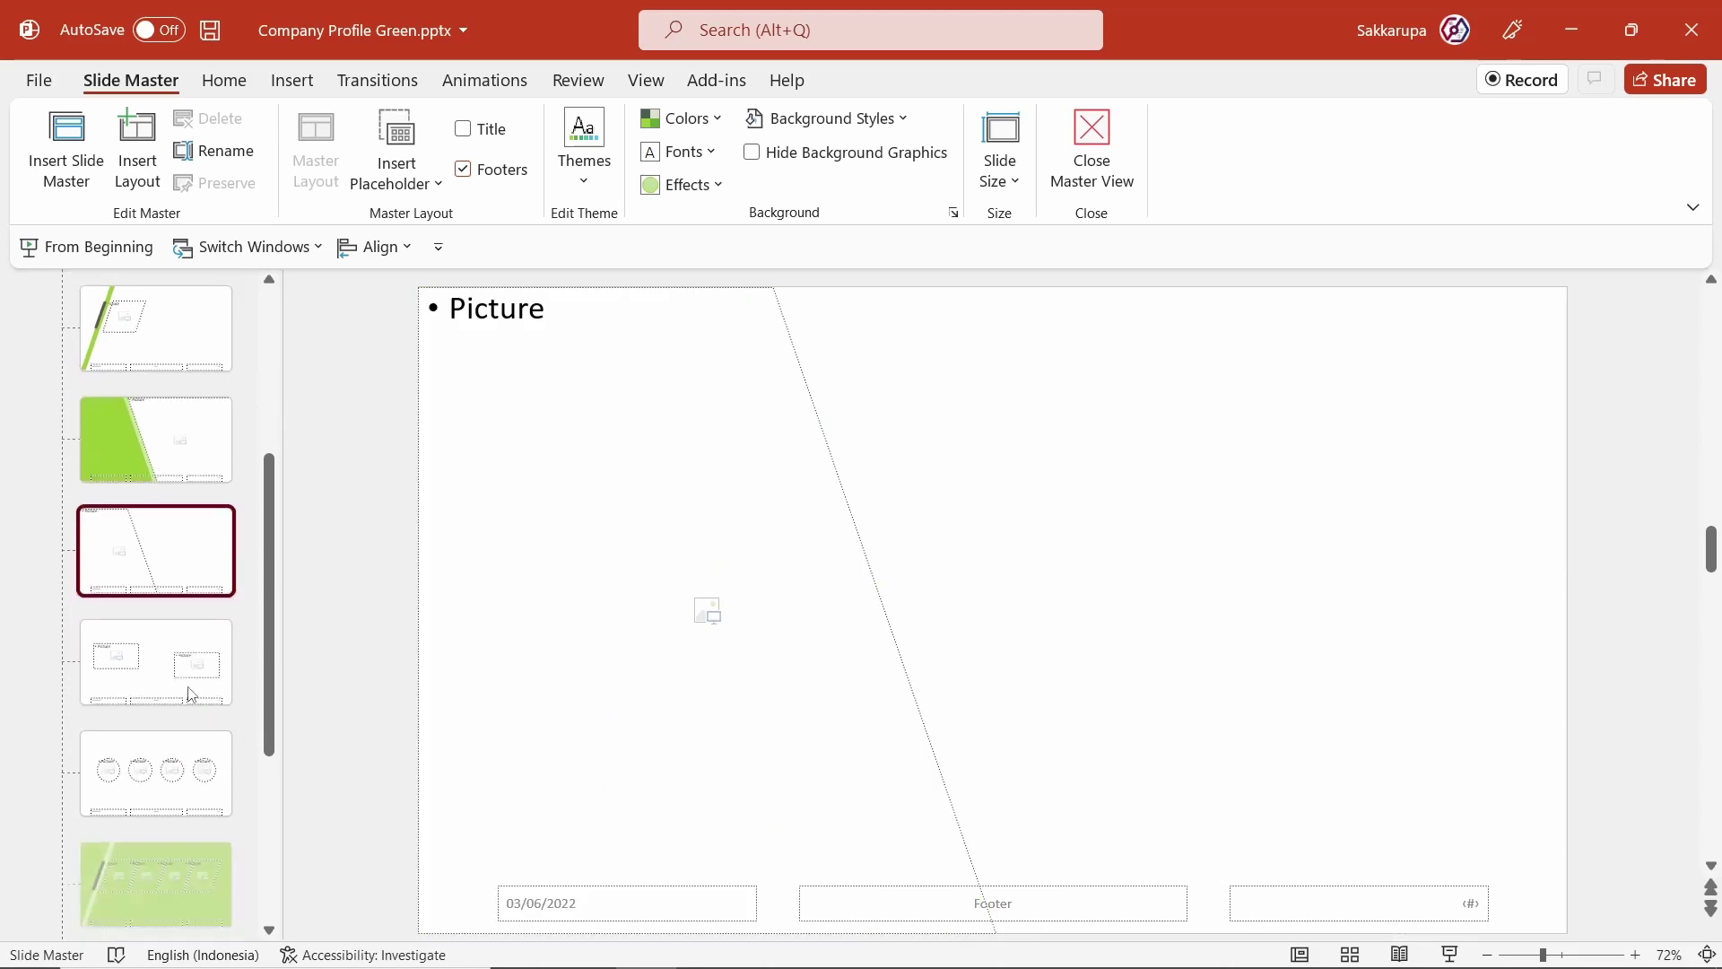
pyautogui.scroll(-3, 190, 696)
pyautogui.click(173, 517)
pyautogui.click(153, 404)
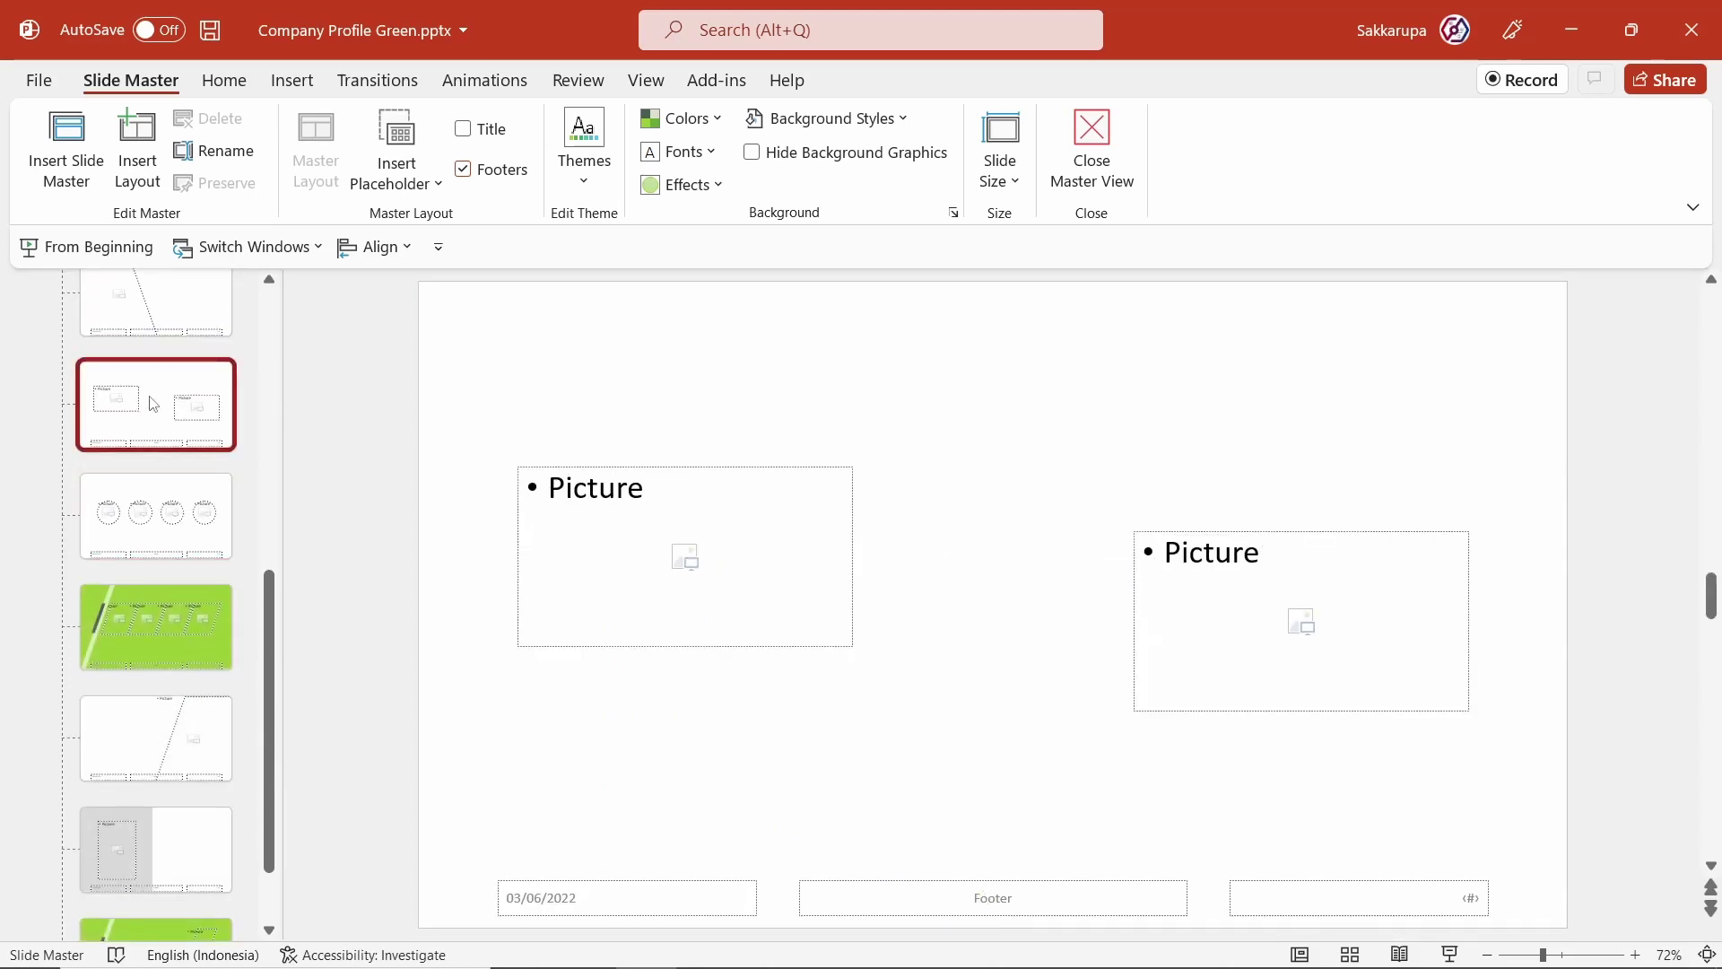
pyautogui.scroll(-1, 169, 533)
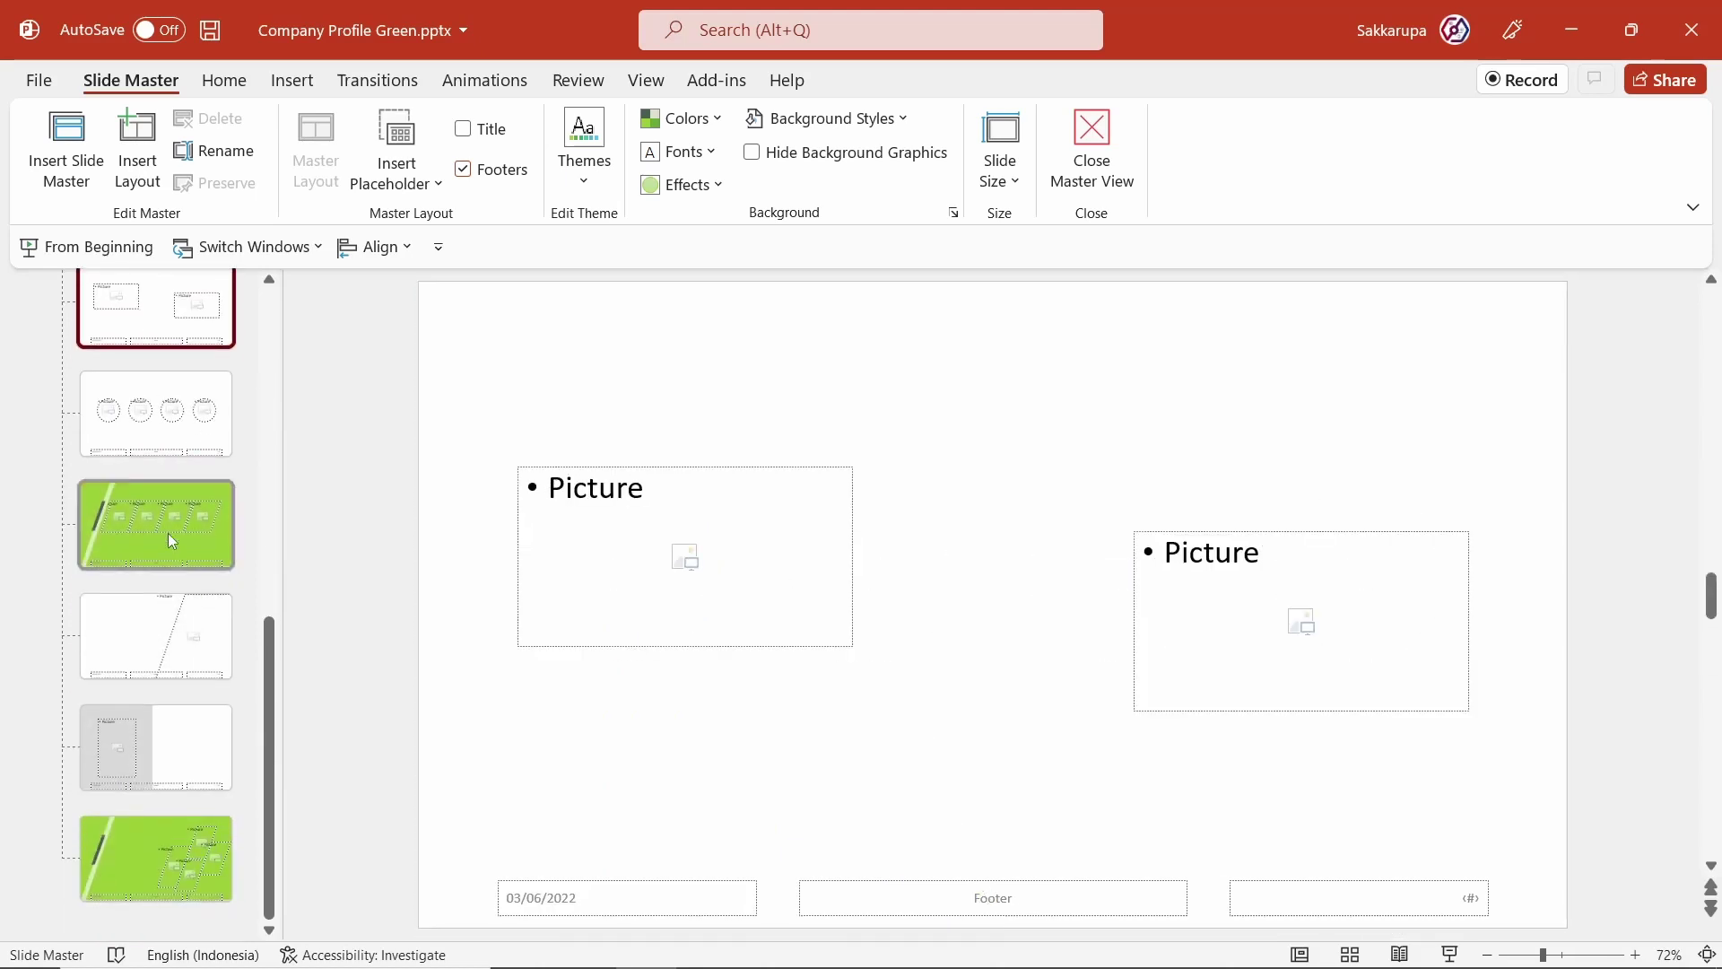
pyautogui.click(1086, 164)
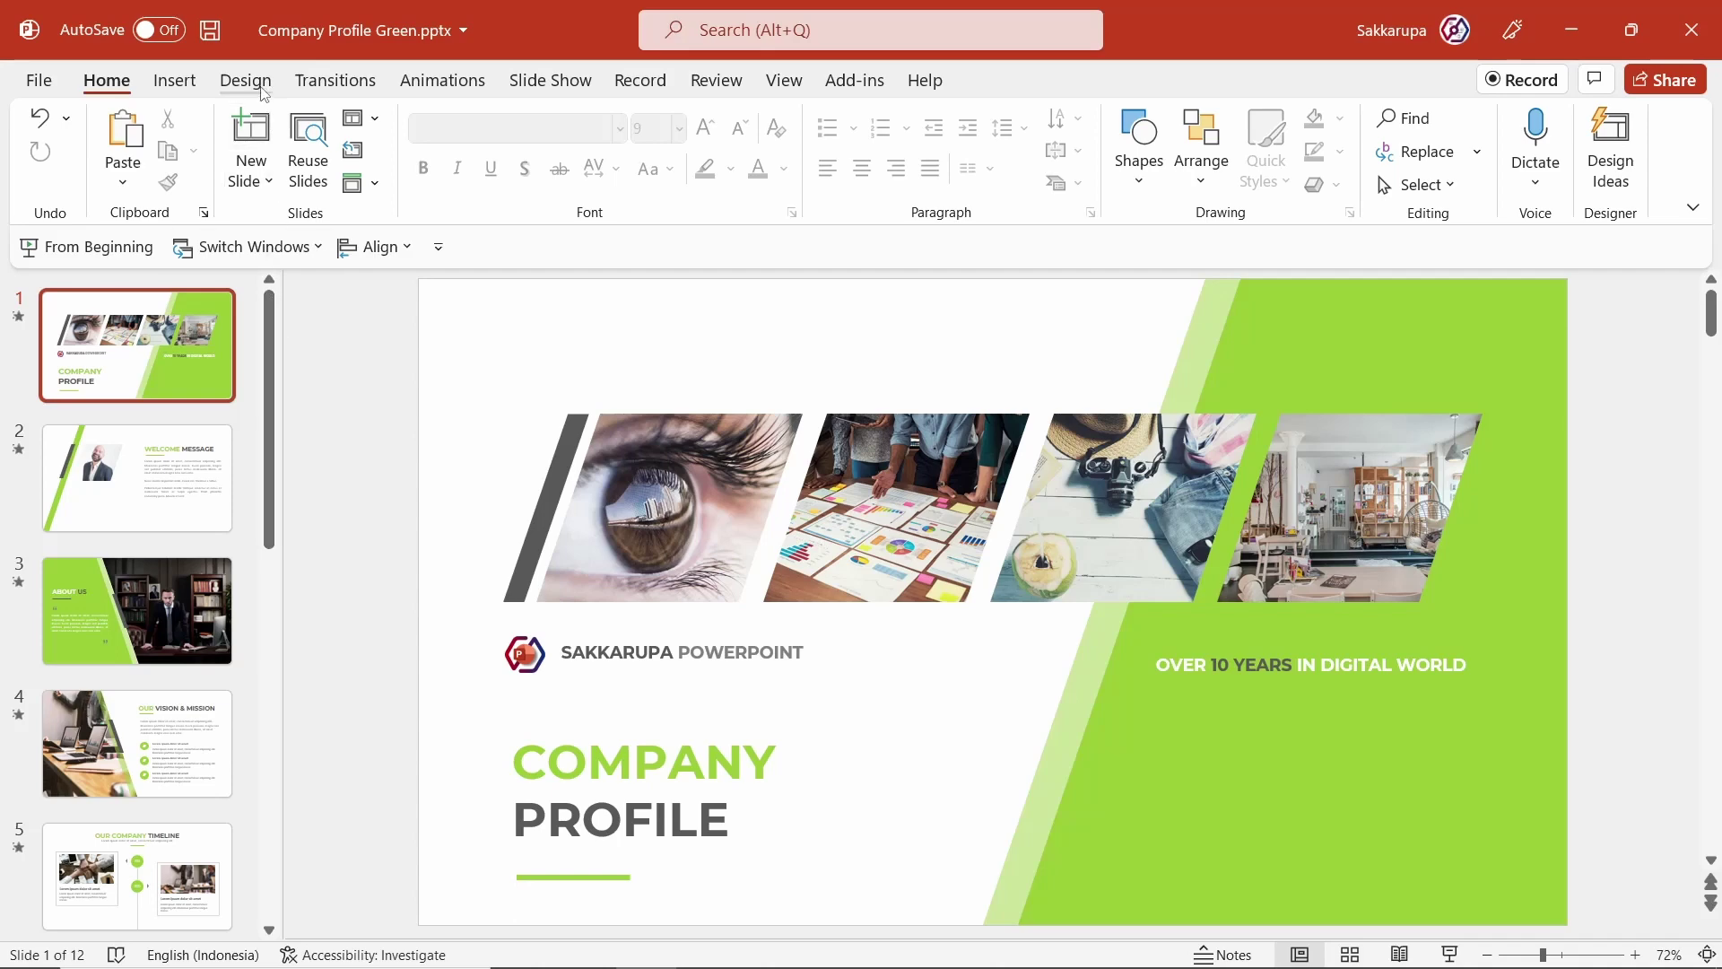
# Apply a pink-red colour scheme from the Design Variants Colors list
pyautogui.click(245, 81)
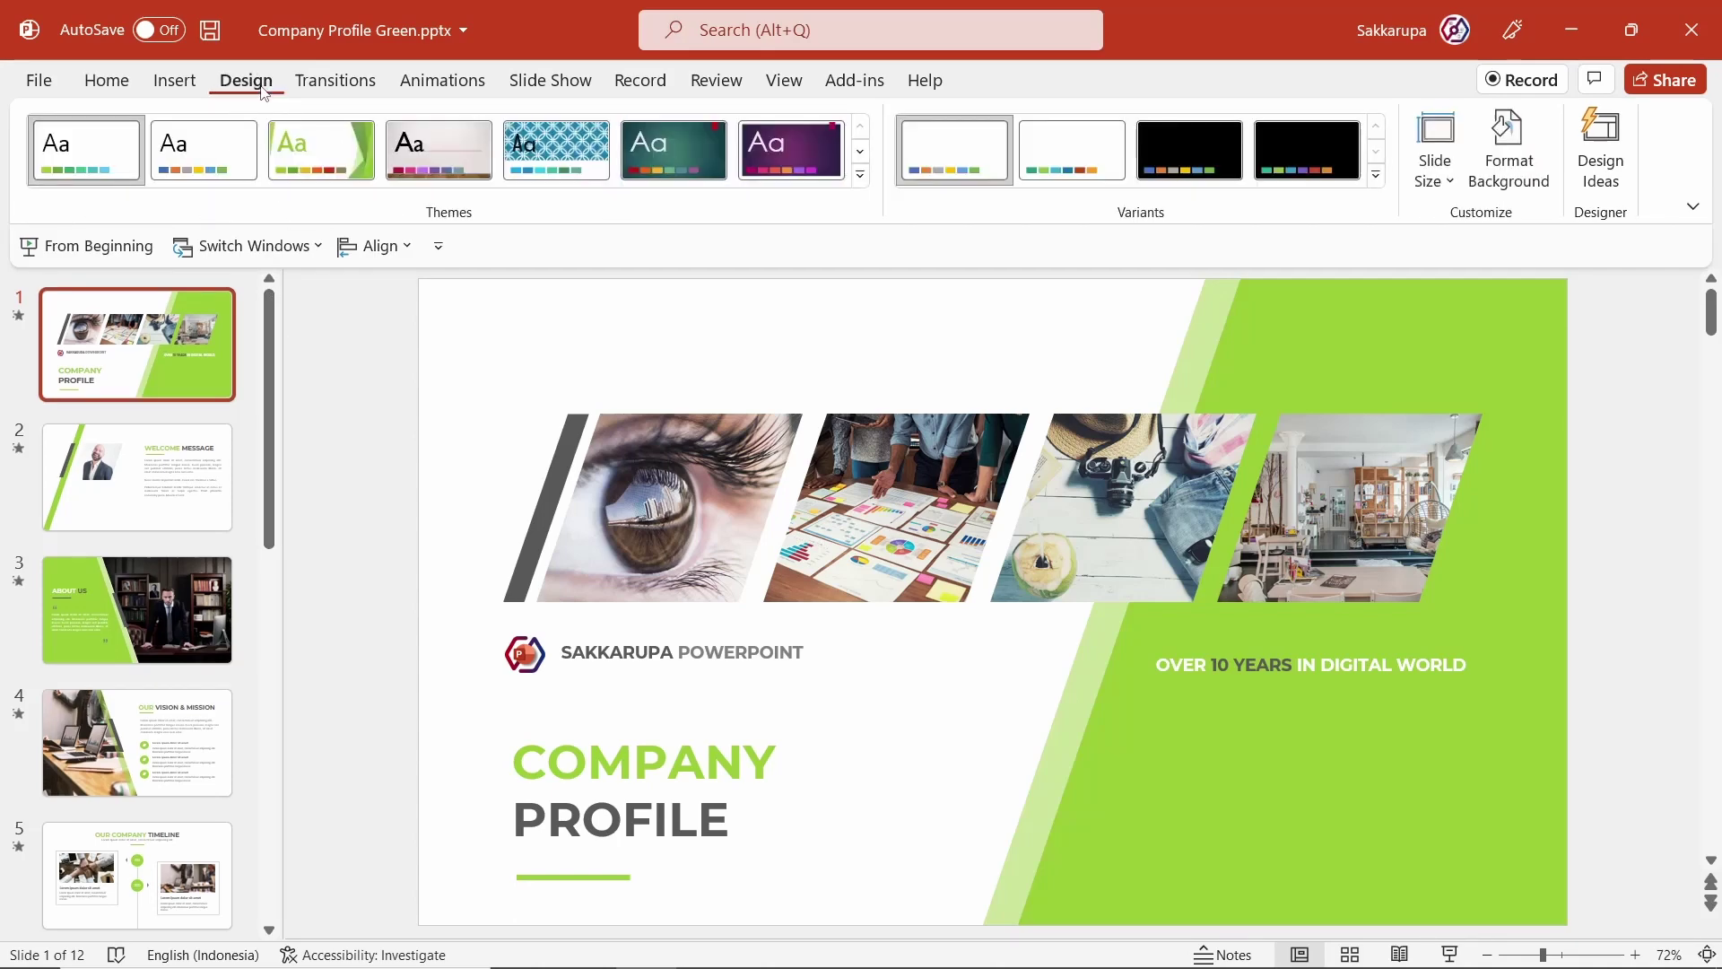
pyautogui.click(1377, 177)
pyautogui.moveTo(963, 217)
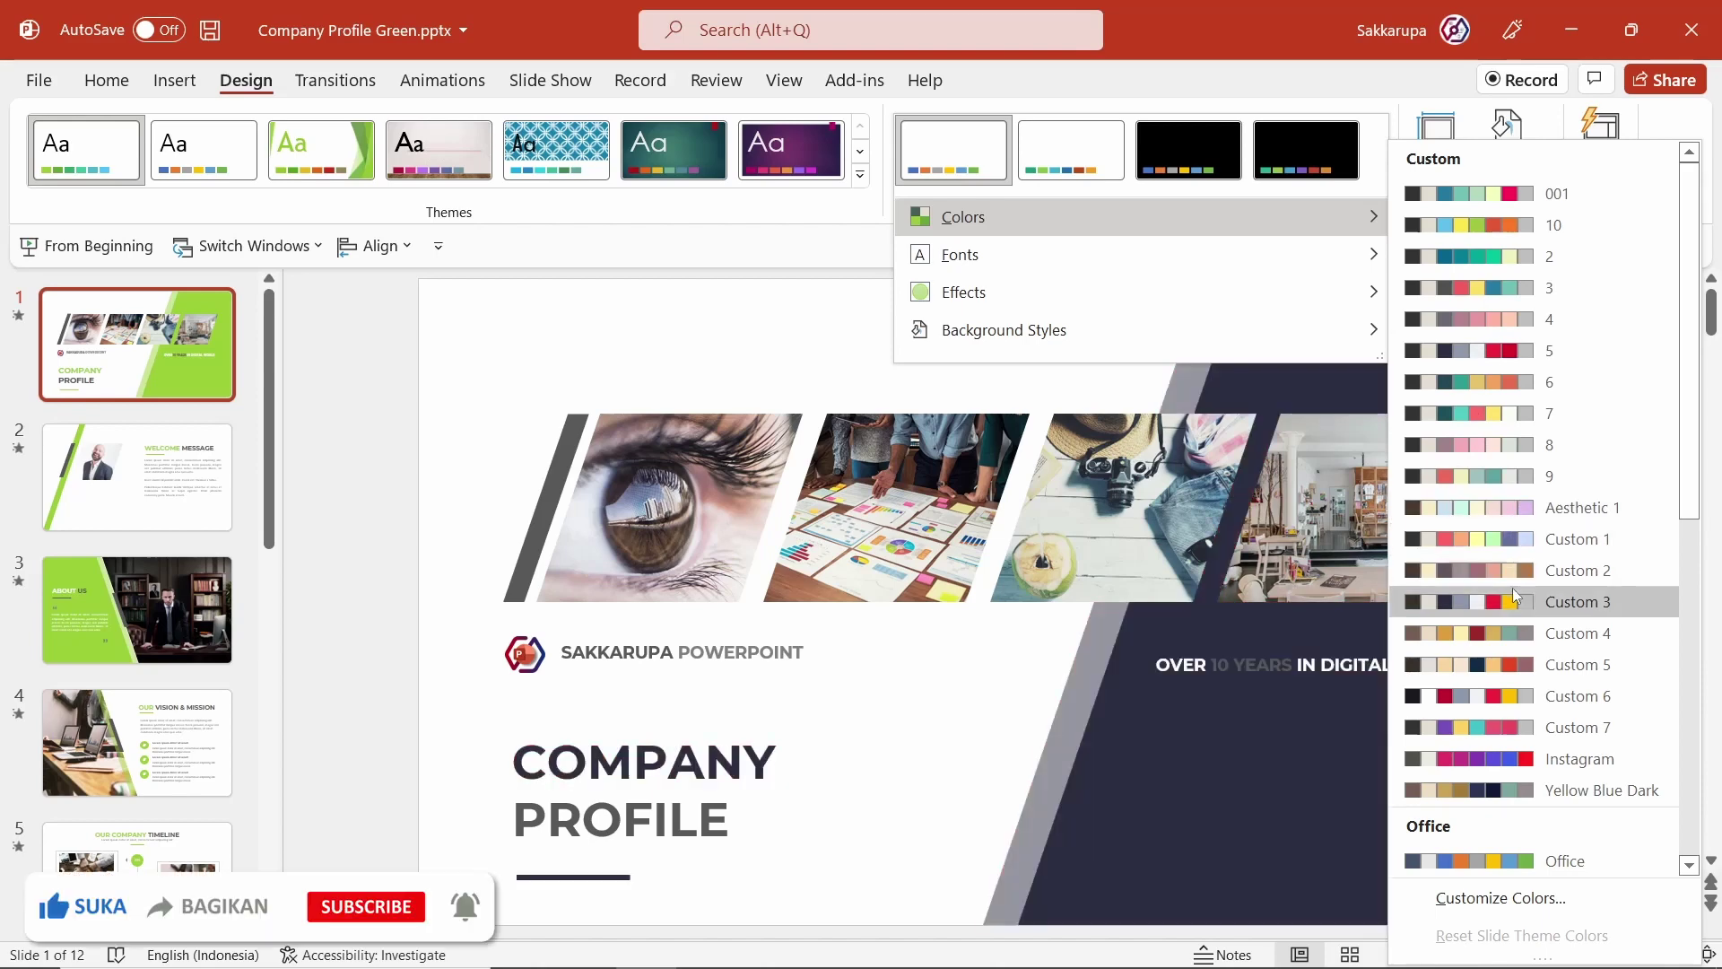
pyautogui.click(1495, 542)
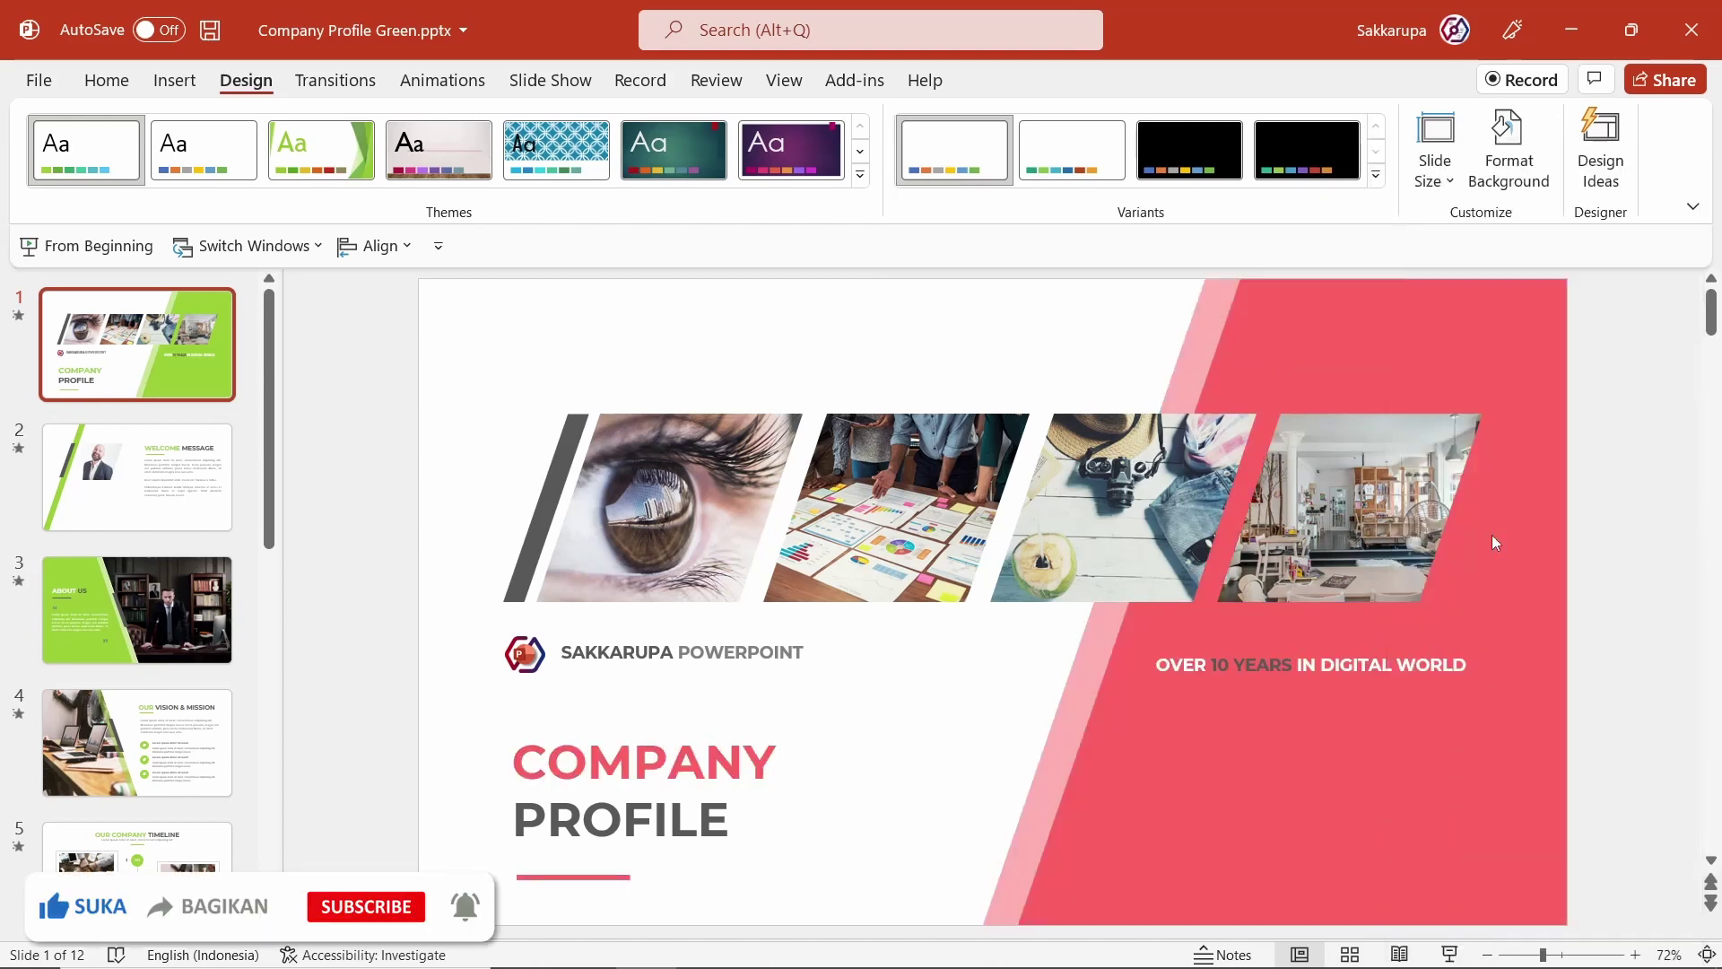
pyautogui.click(134, 431)
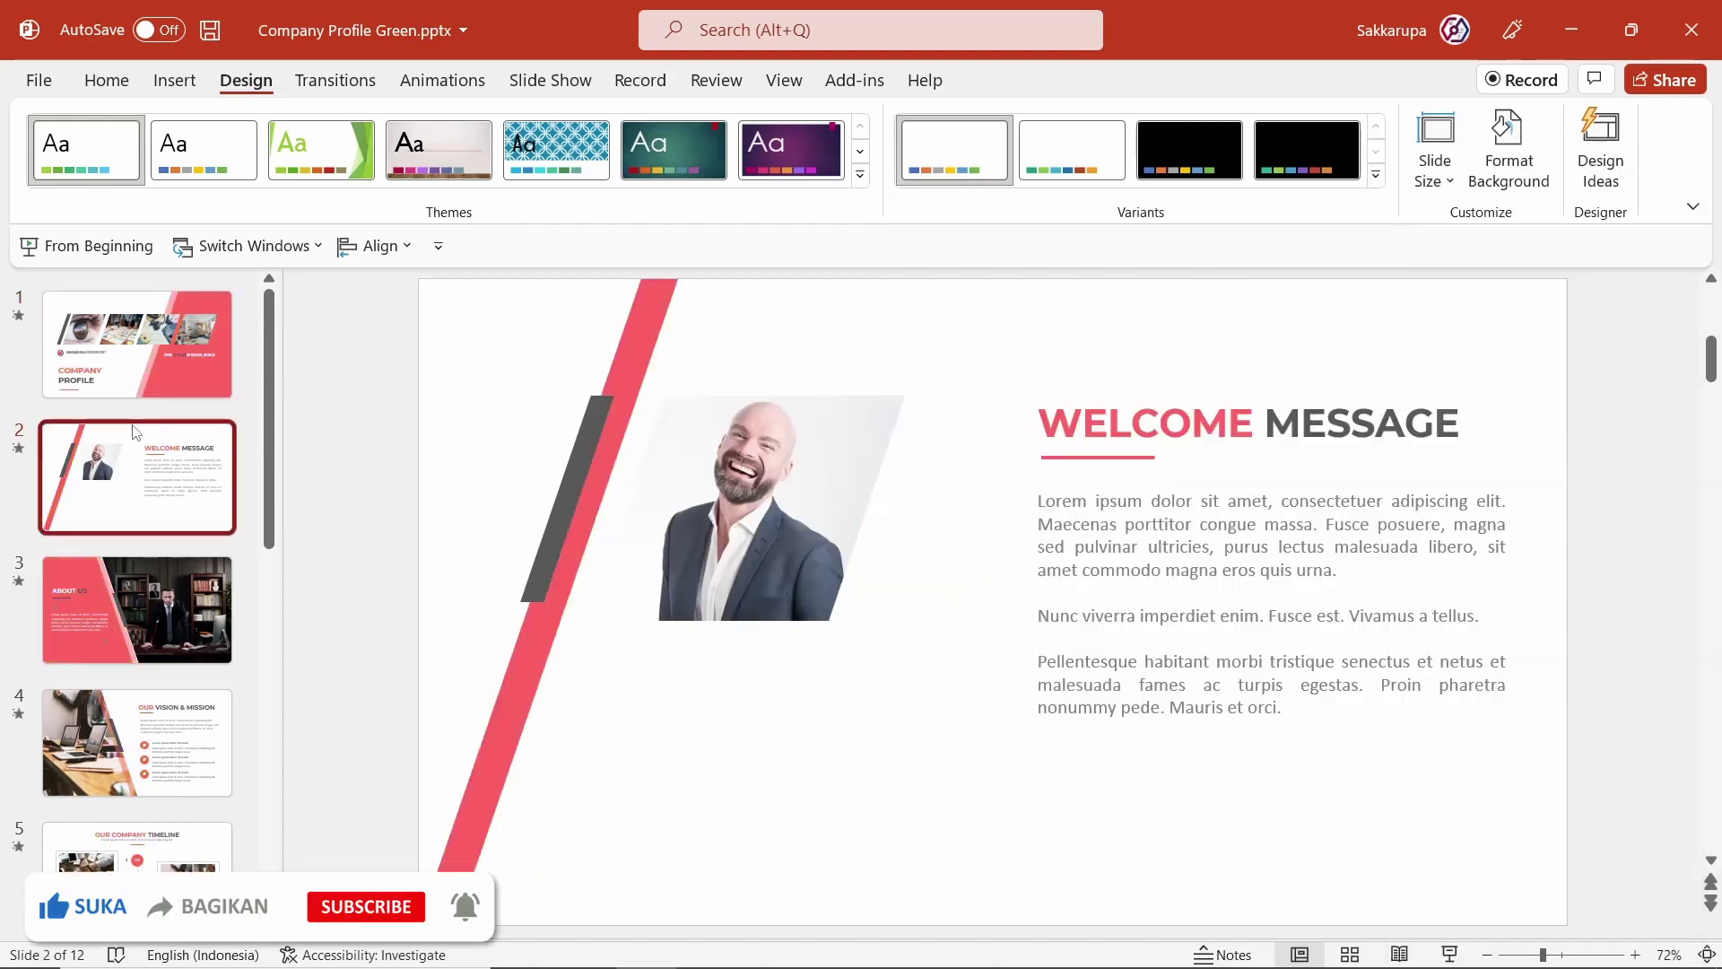
pyautogui.click(171, 602)
pyautogui.scroll(-3, 171, 602)
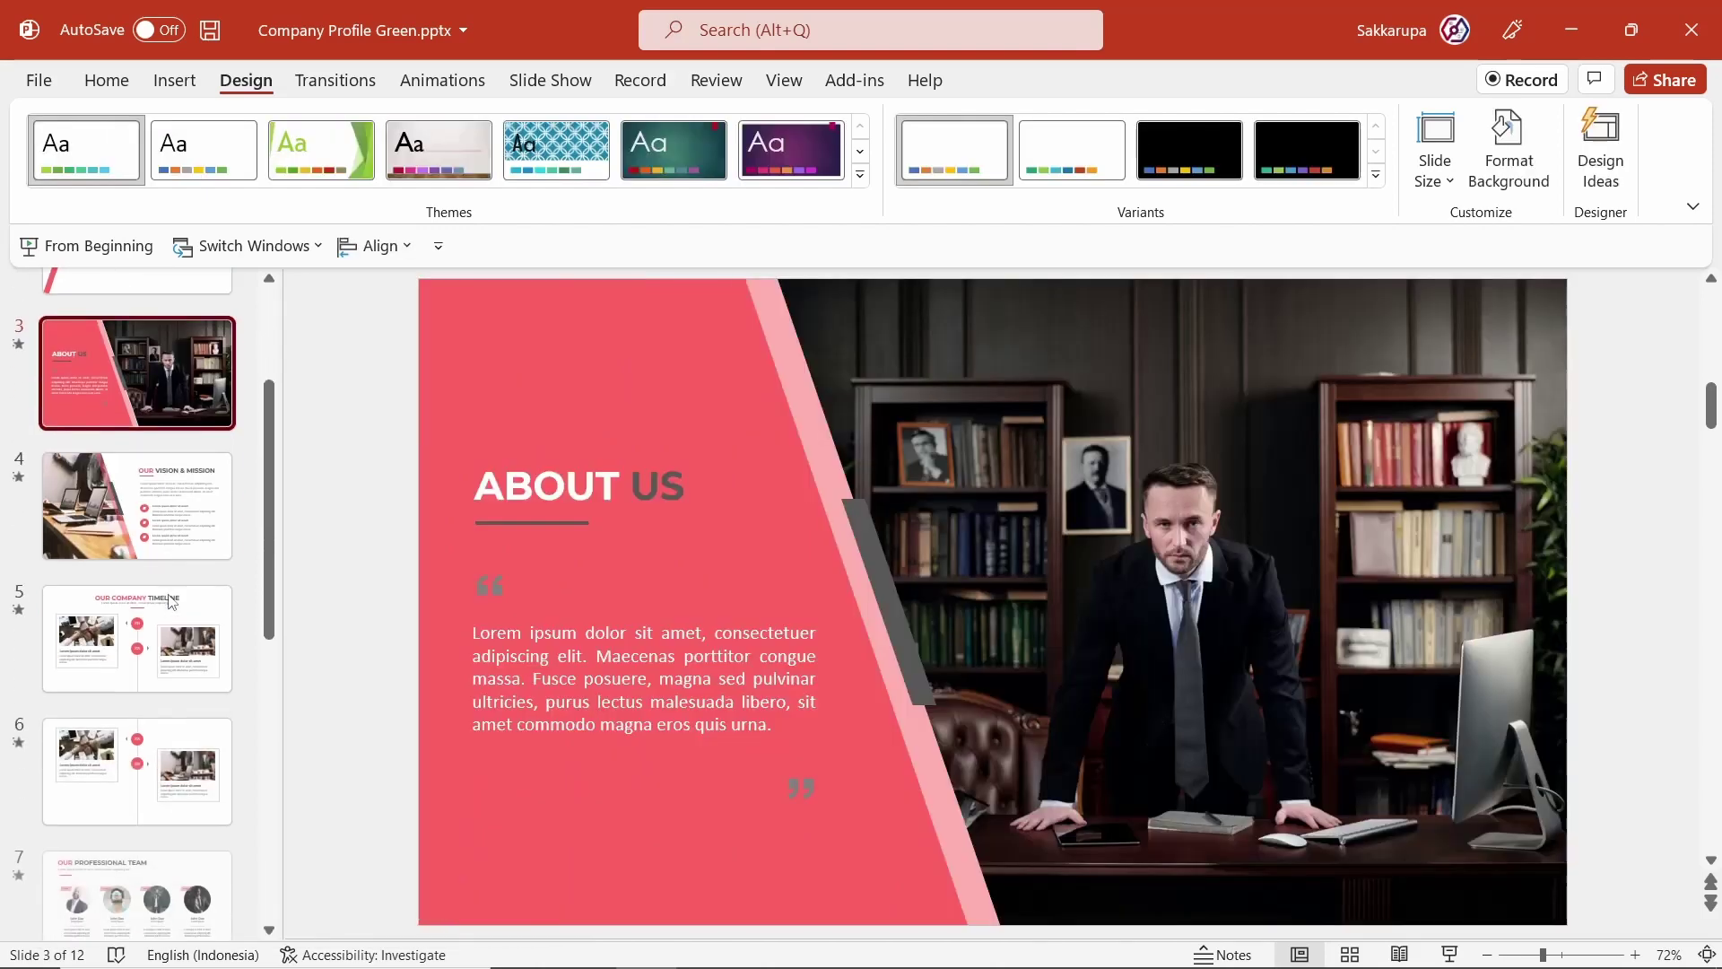
pyautogui.scroll(-3, 171, 602)
pyautogui.scroll(-2, 171, 602)
pyautogui.click(171, 602)
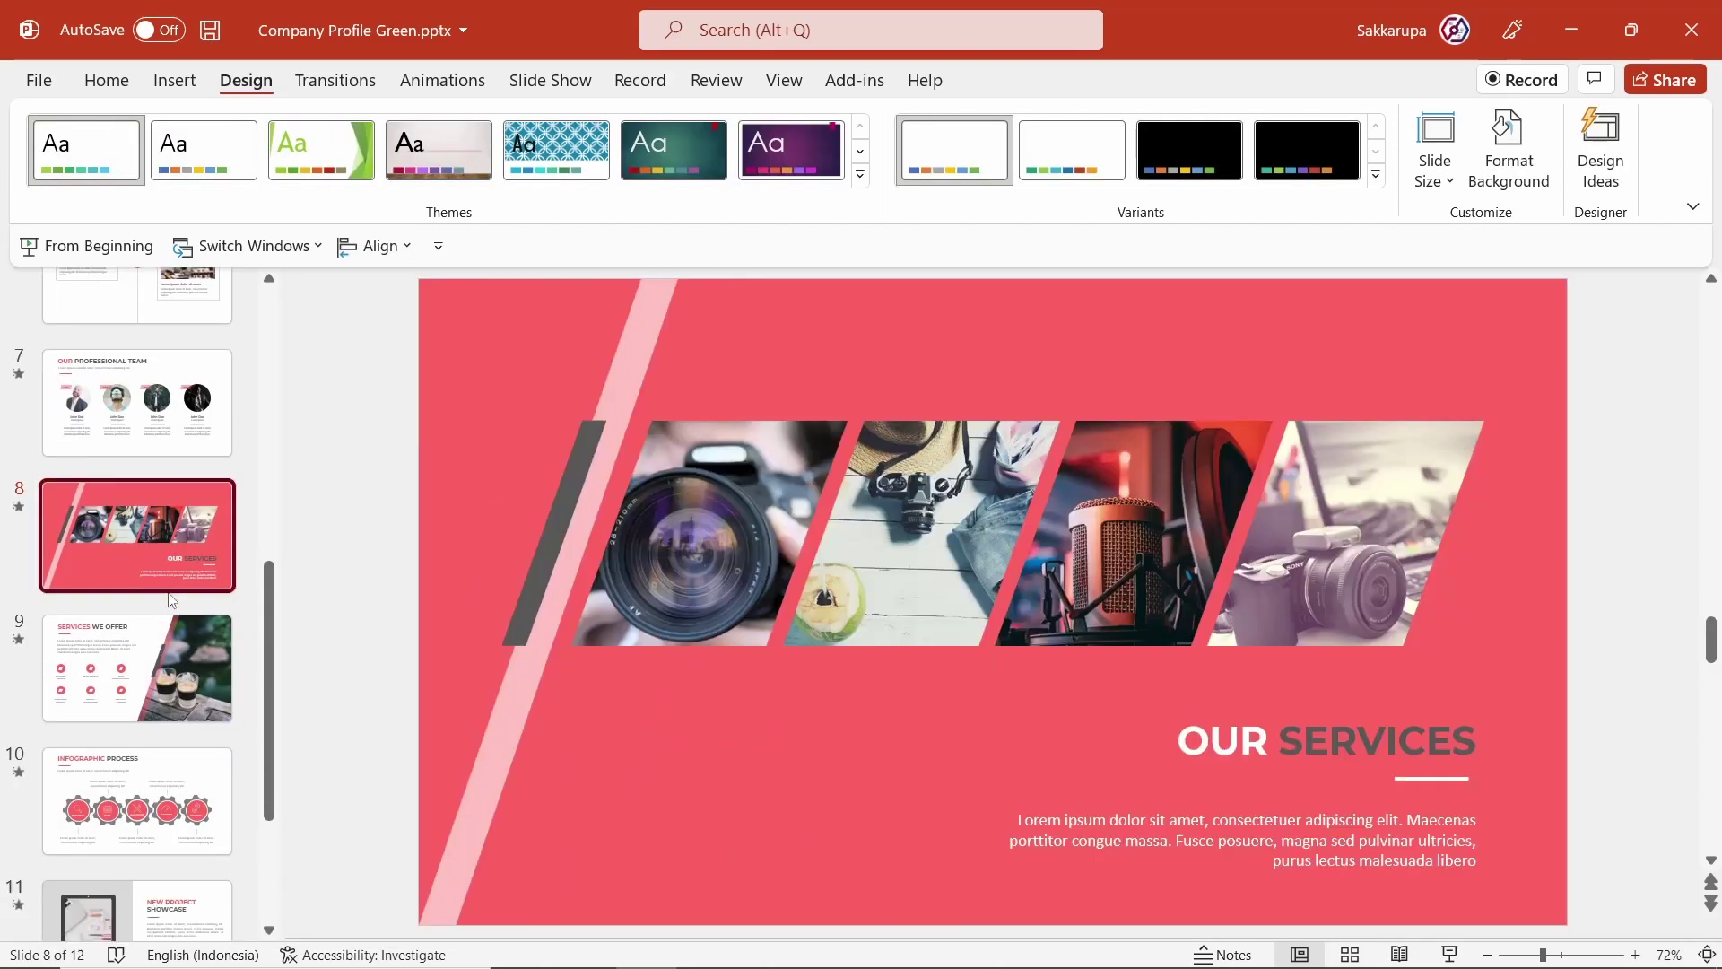
pyautogui.scroll(8, 172, 538)
pyautogui.click(182, 384)
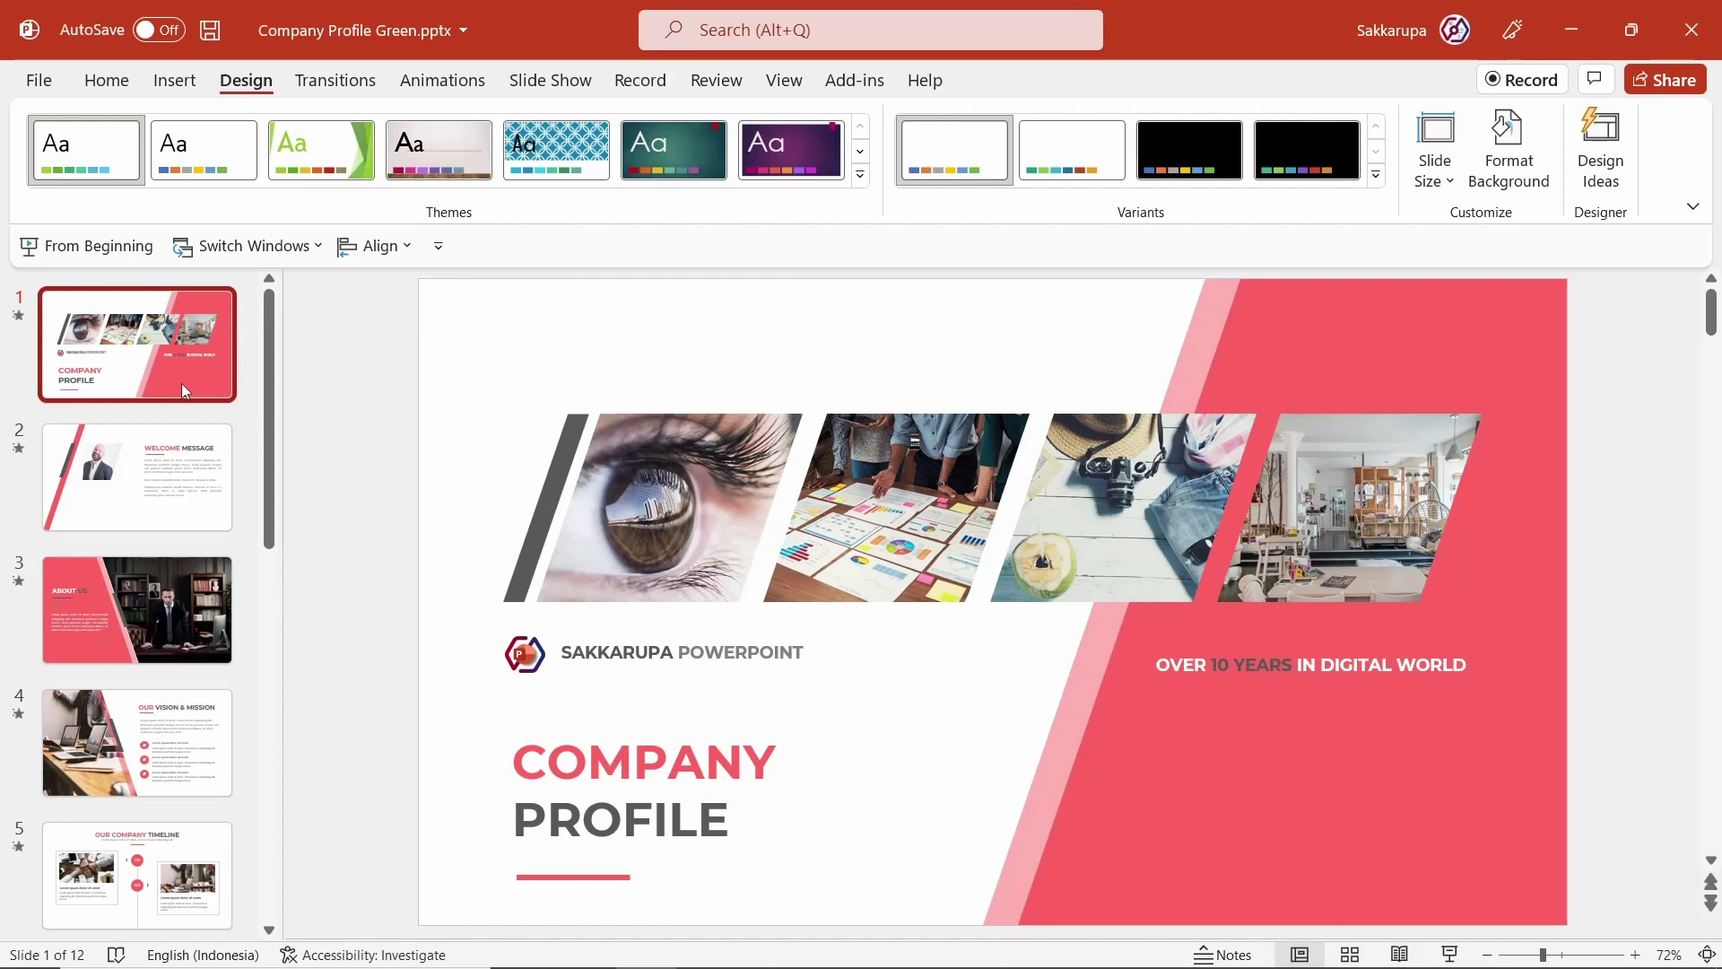